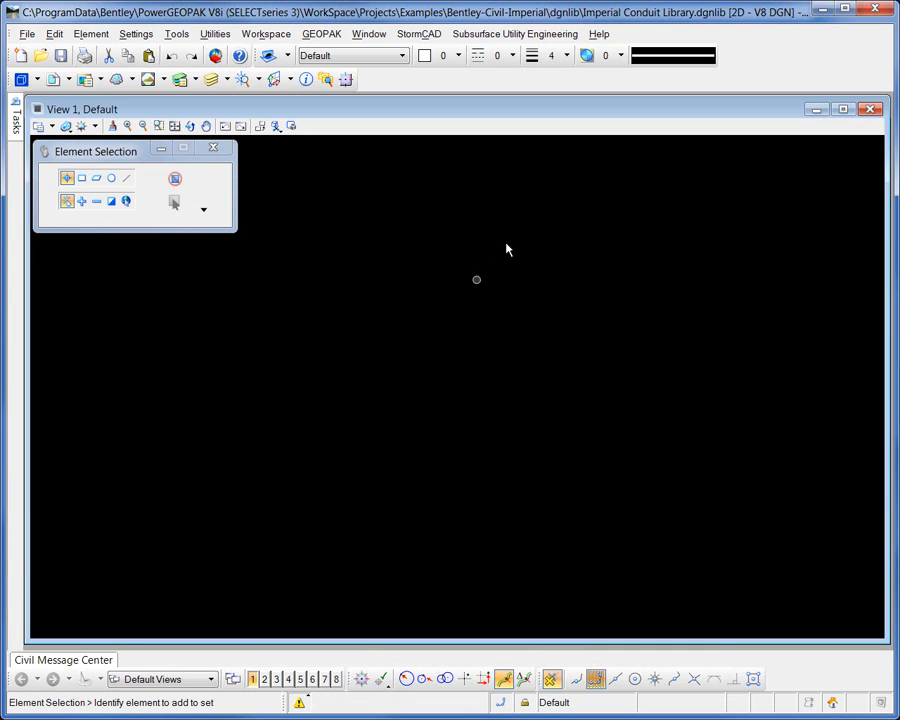
Open the Project Explorer and expand the Gas Lines feature definitions of Imperial Conduit Library.dgnlib in the civil standards
click(326, 80)
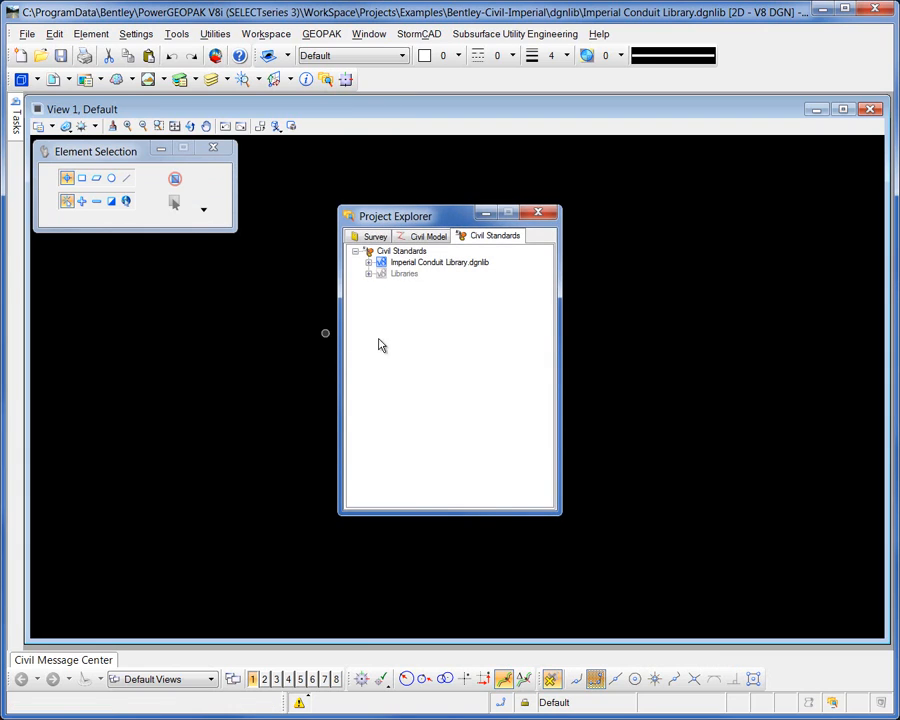
click(368, 262)
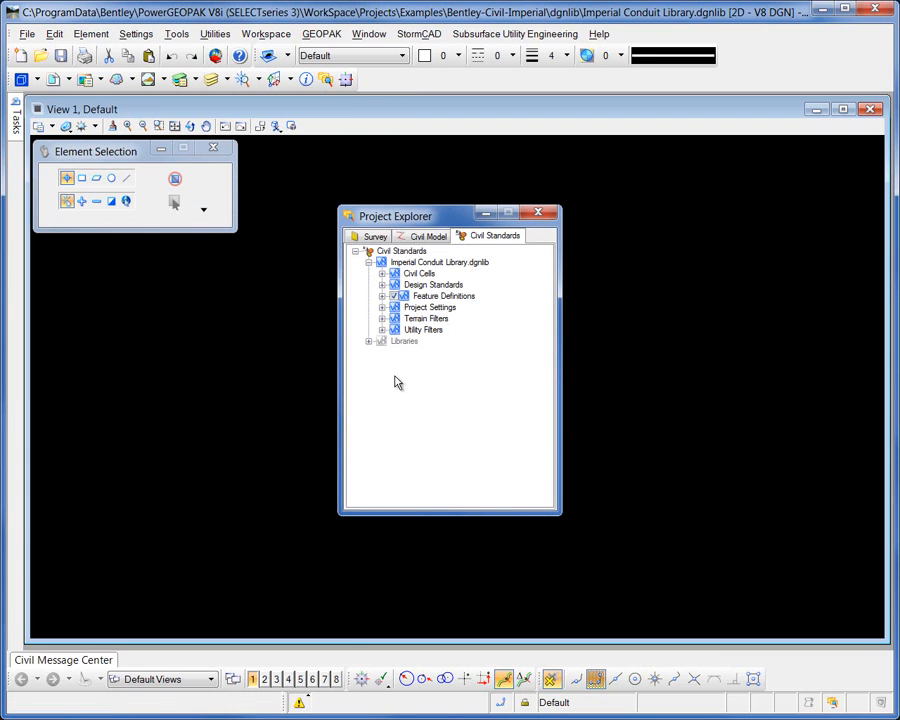
click(382, 296)
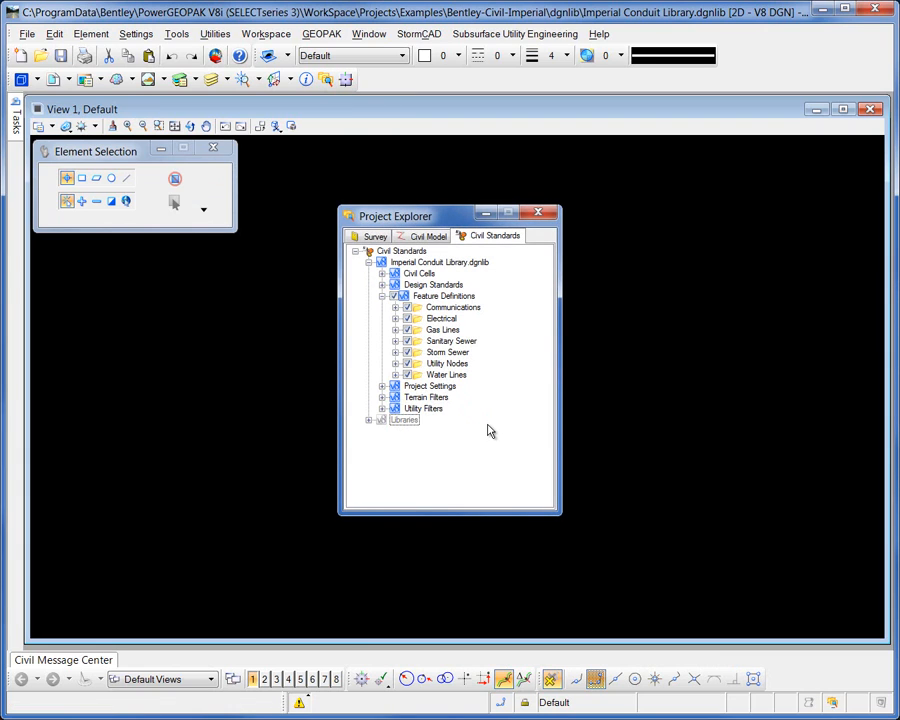
click(395, 330)
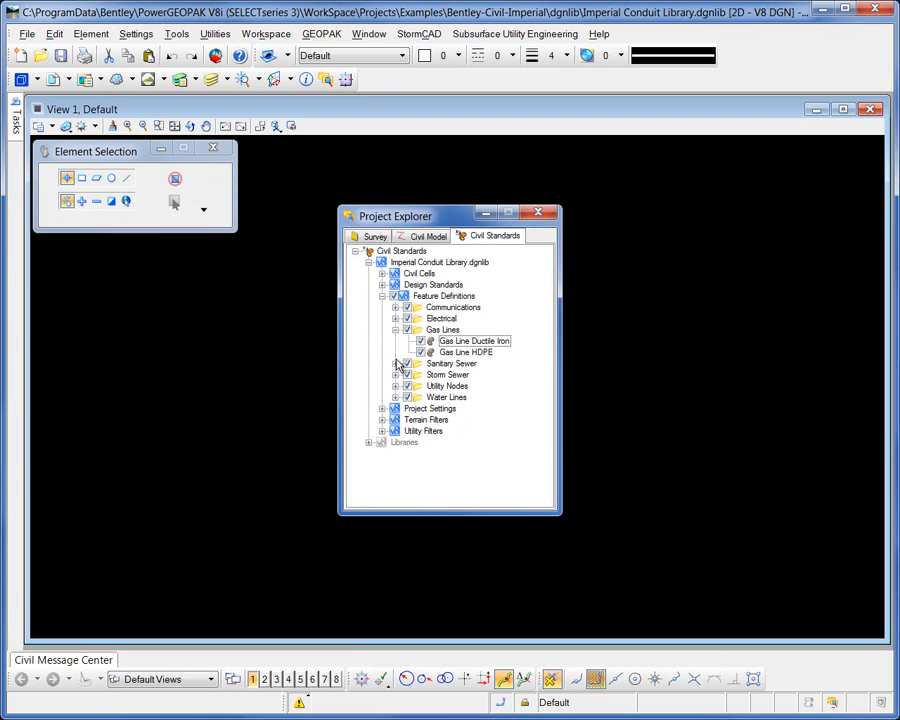
click(491, 343)
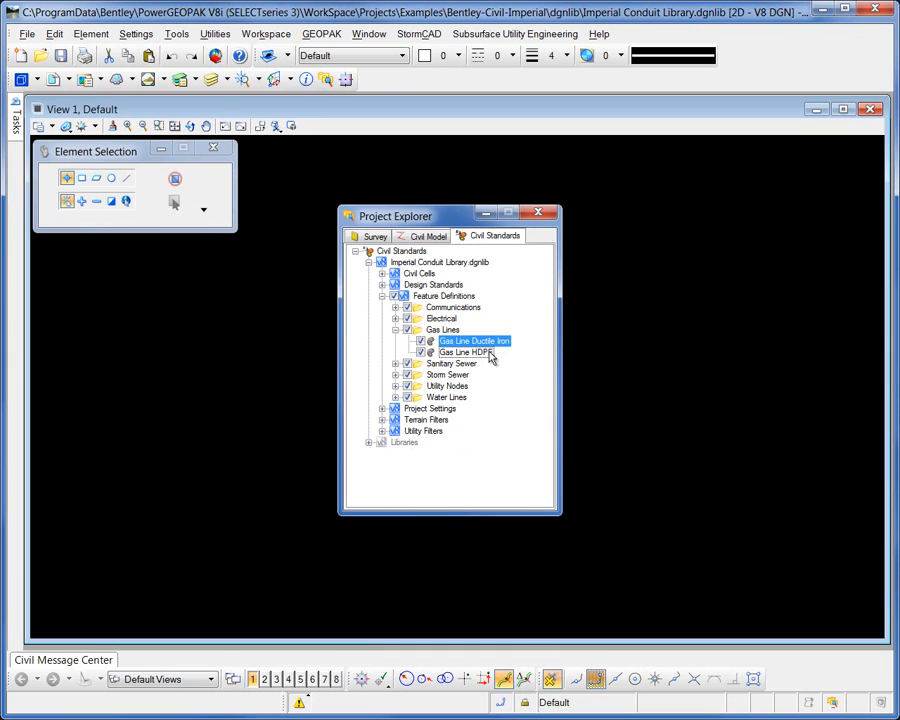
click(490, 356)
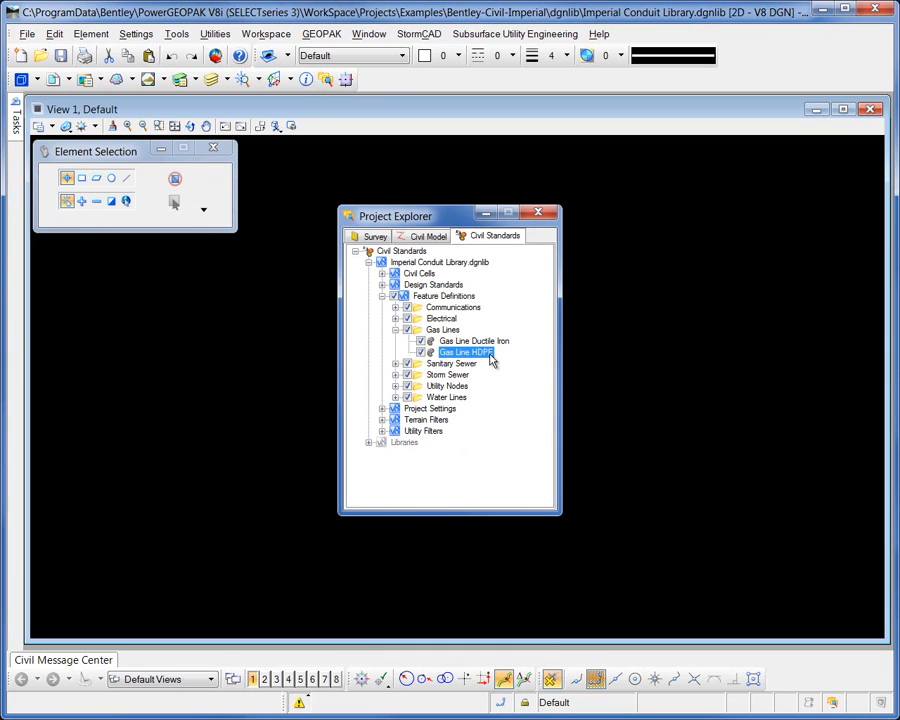
Create a conduit feature definition named Gas Line Welded Steel in the Gas Lines category
click(441, 330)
right_click(443, 333)
mouse_move(513, 358)
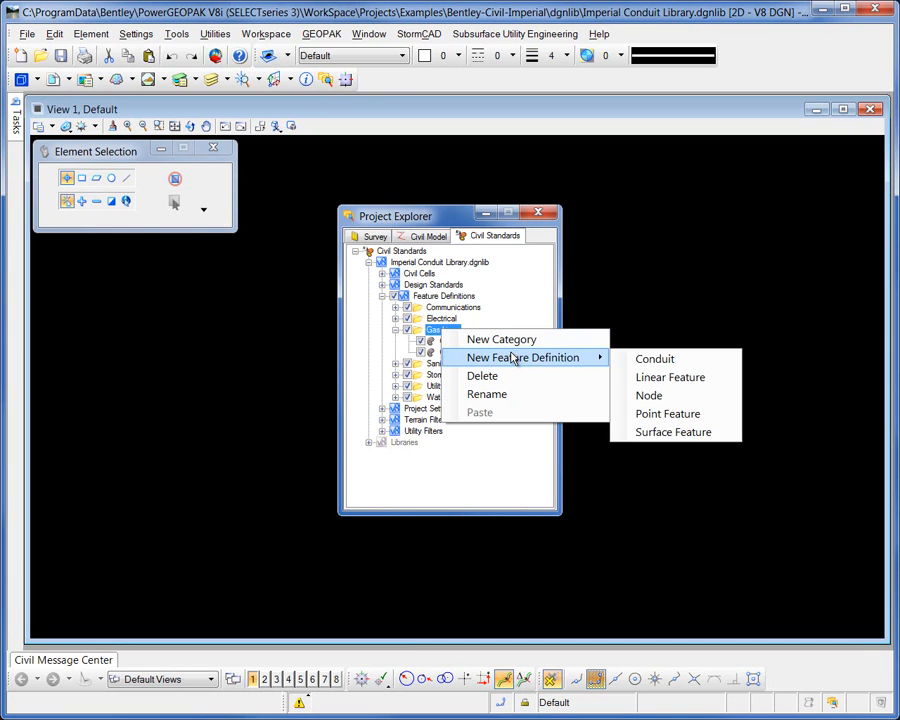
click(656, 360)
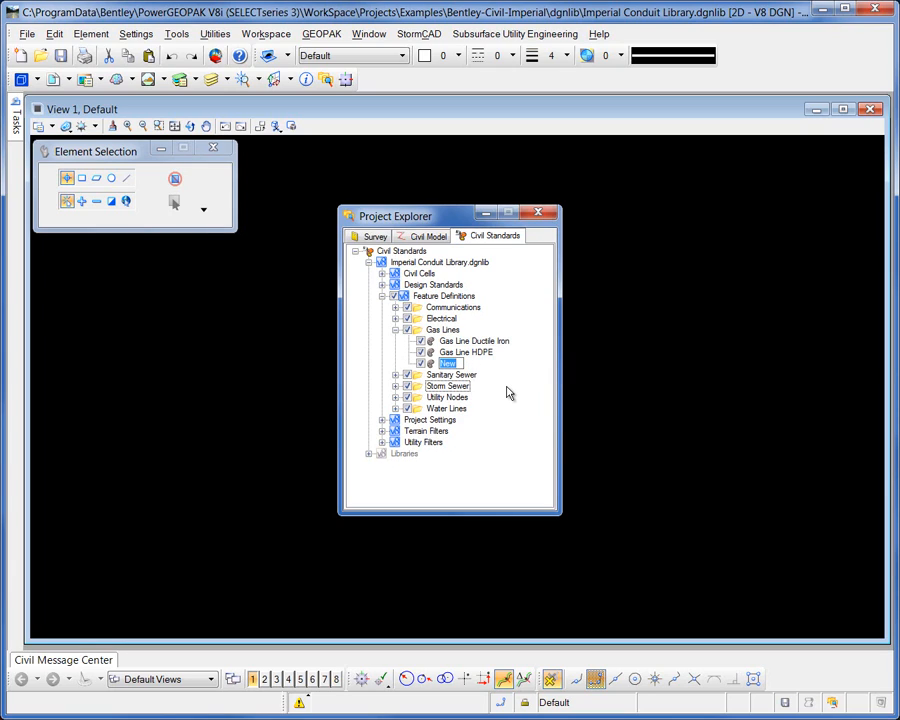
text(Gas Line Welded )
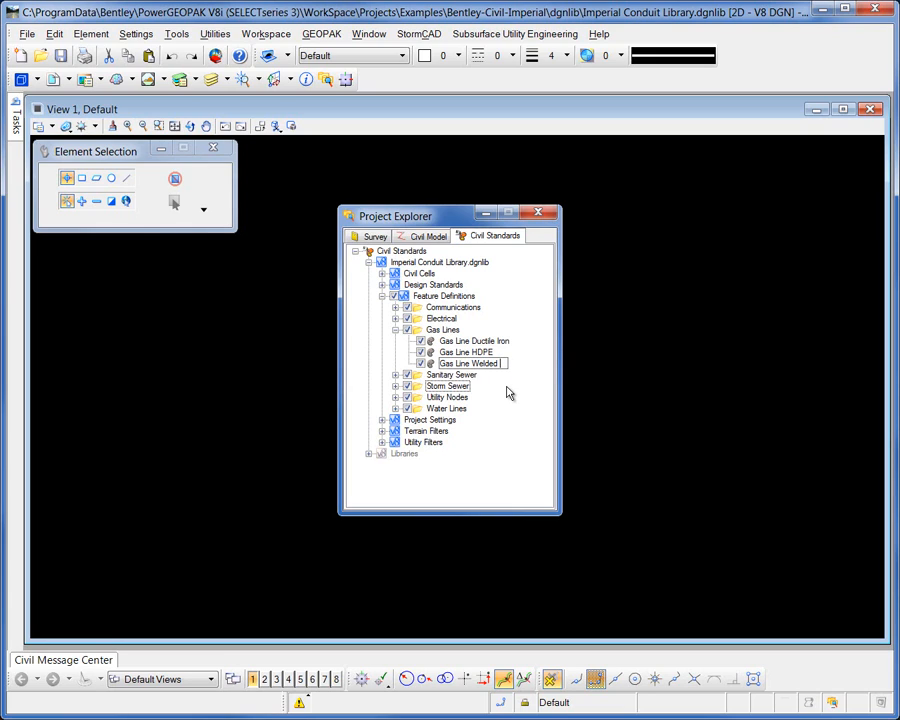
text(Steel)
key(Return)
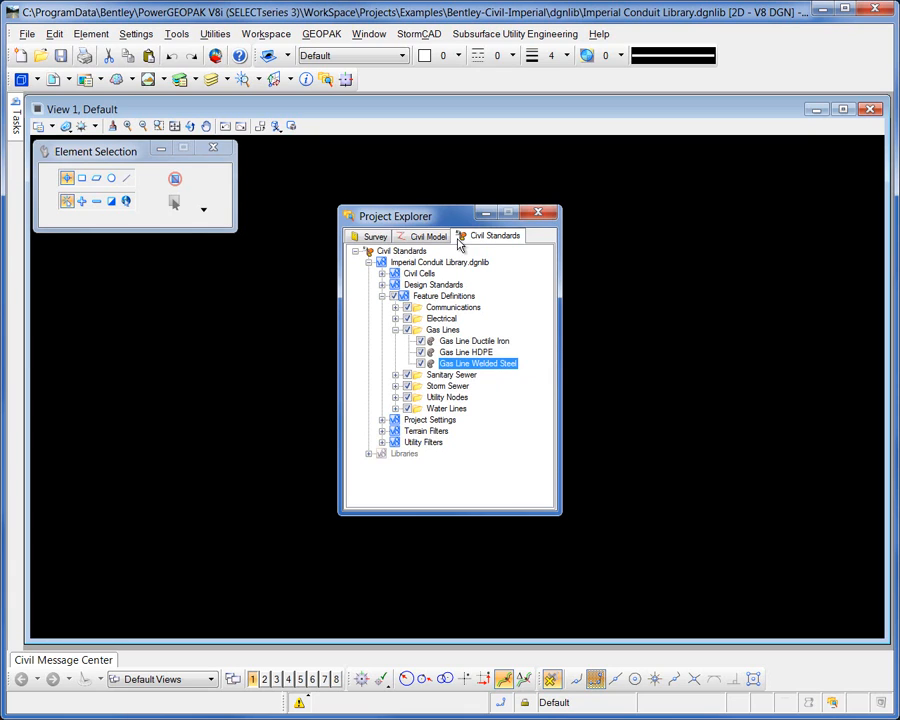
Open the properties of the Gas Line Welded Steel feature definition and set its utility type to Gas
drag(450, 225, 276, 258)
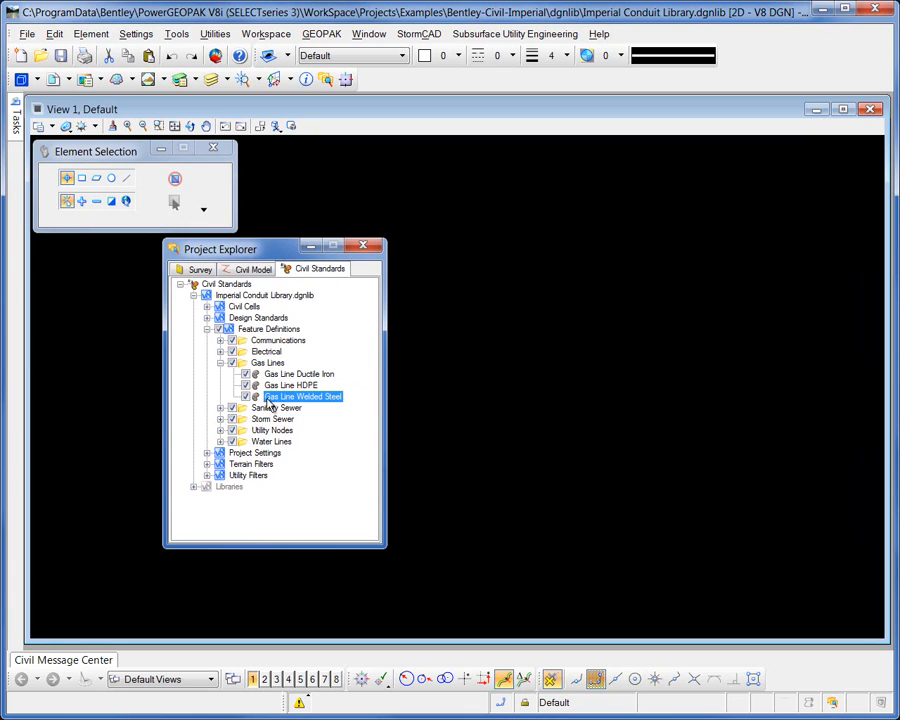
right_click(267, 399)
click(318, 484)
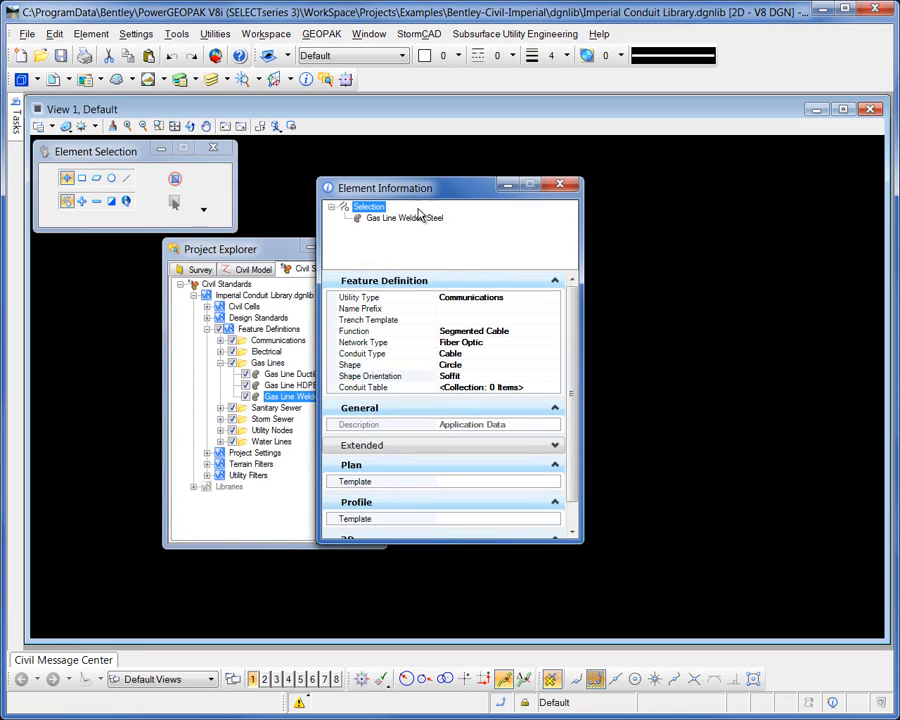
drag(430, 196, 535, 188)
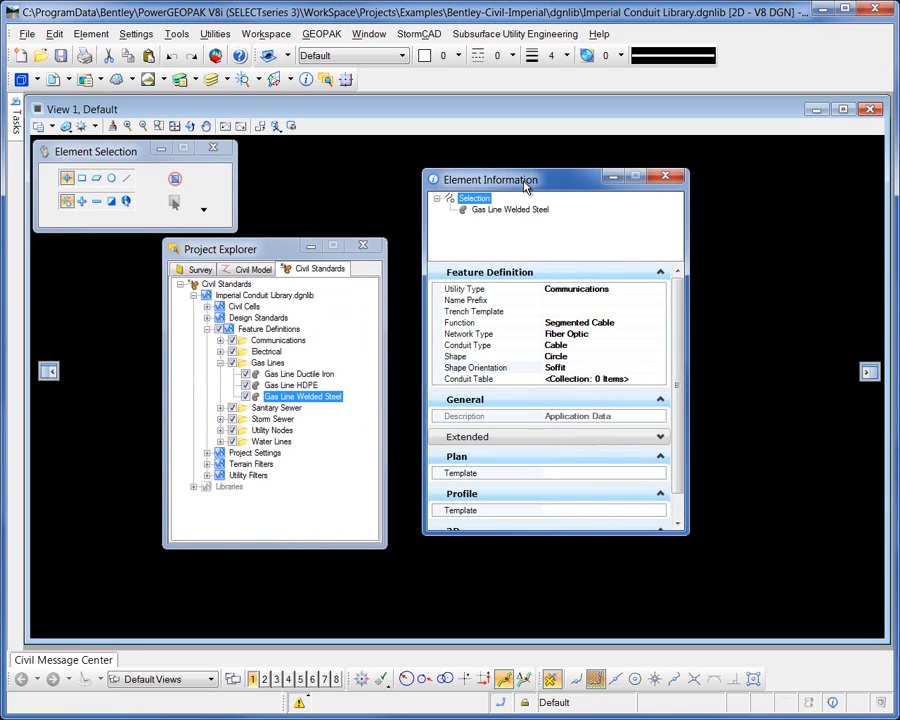
click(638, 290)
click(659, 289)
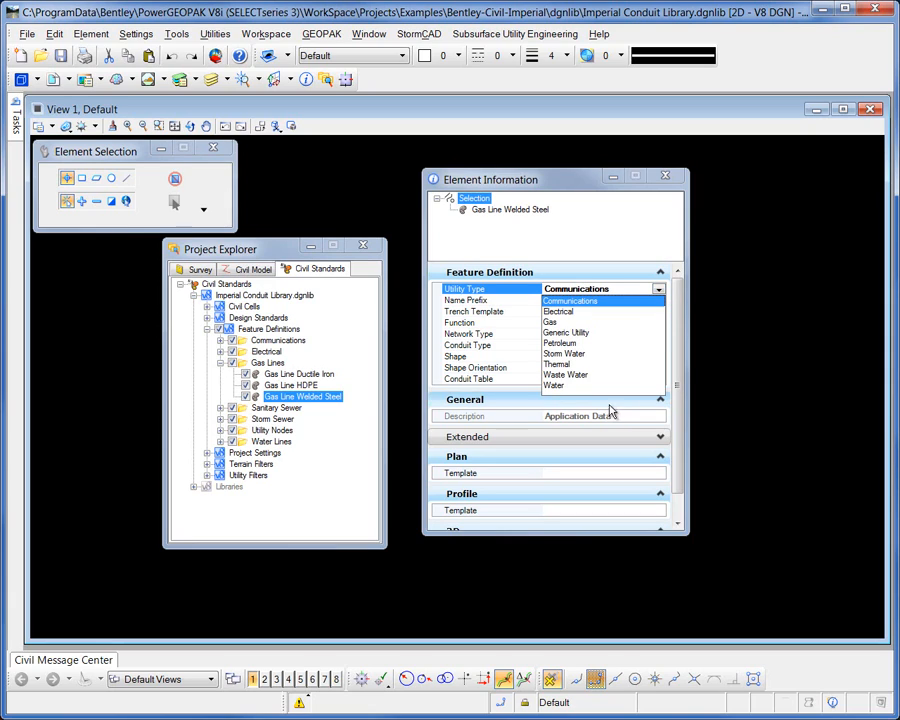
click(550, 322)
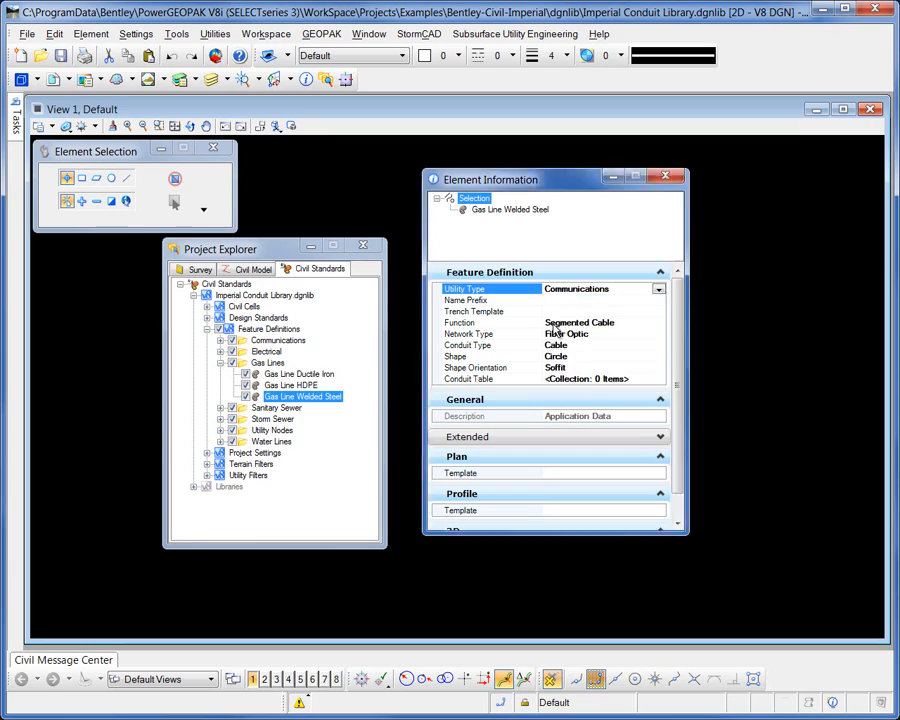
Set the name prefix of the Gas Line Welded Steel feature definition to GL-
click(529, 301)
click(562, 301)
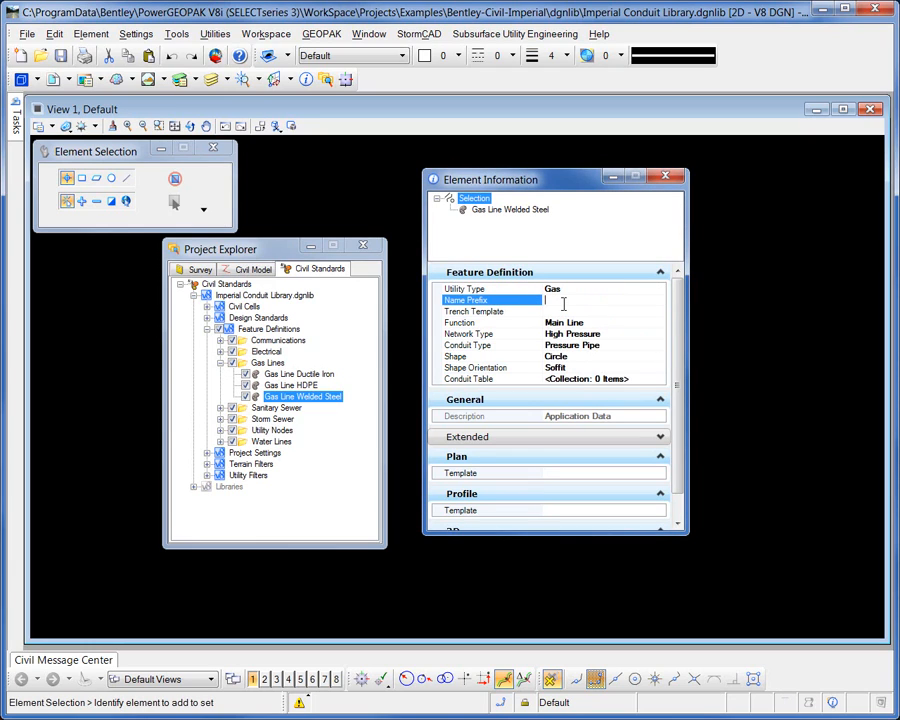
text(GL-)
Assign Utility Trench OSHA Type A Max 8 from the Trench components as the gas line's trench template
click(568, 313)
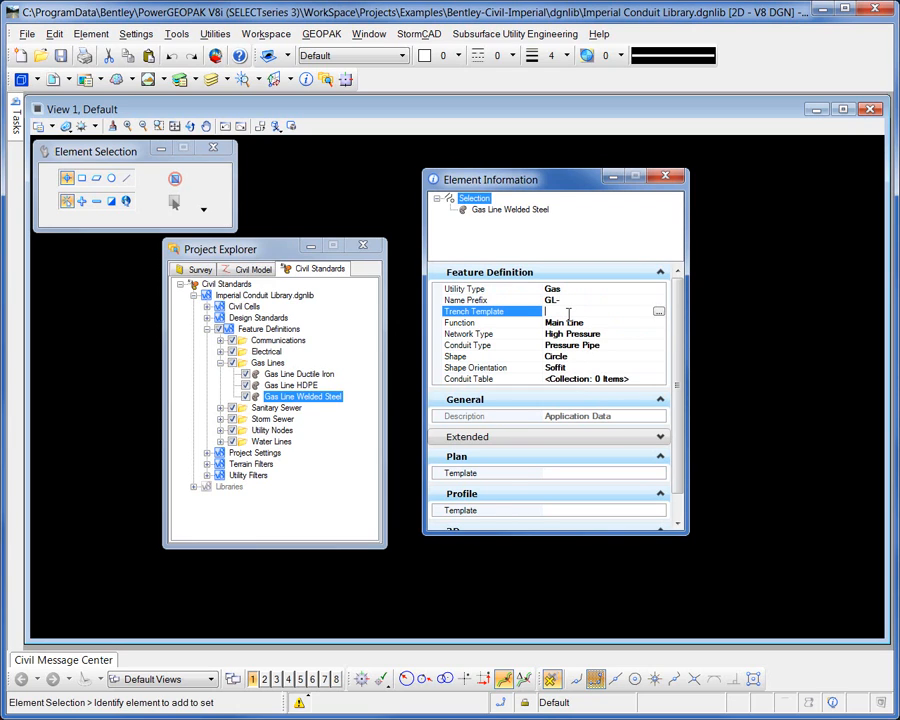
click(658, 312)
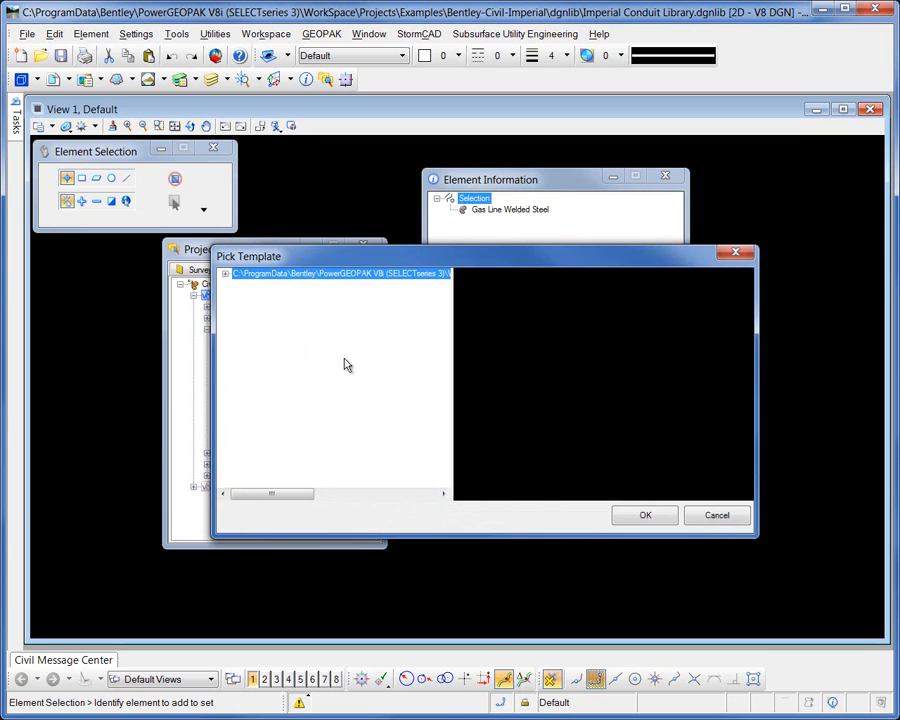
click(225, 274)
click(238, 307)
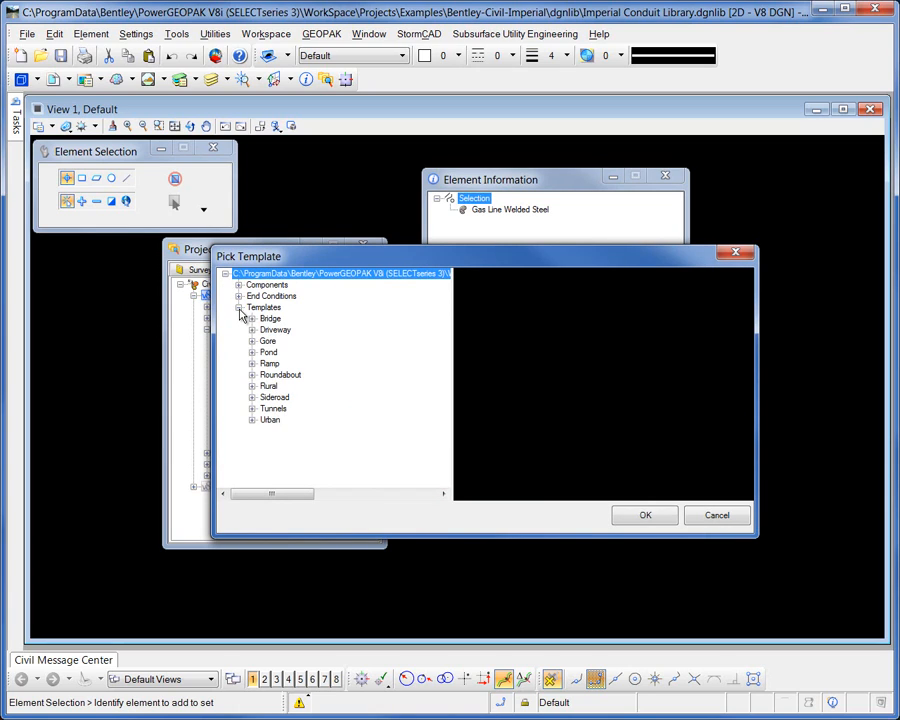
click(238, 285)
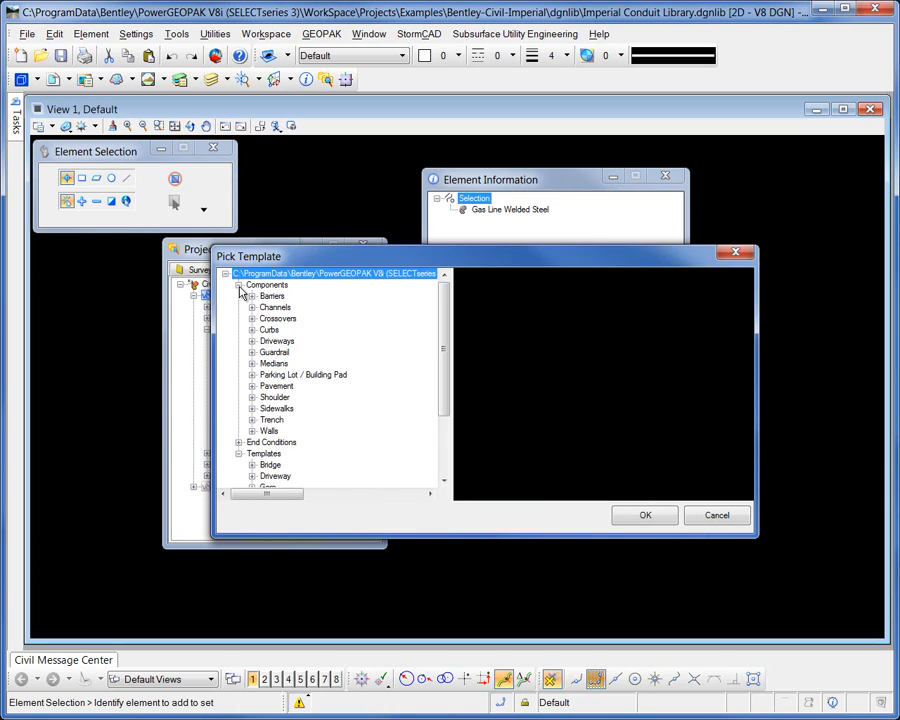
click(253, 421)
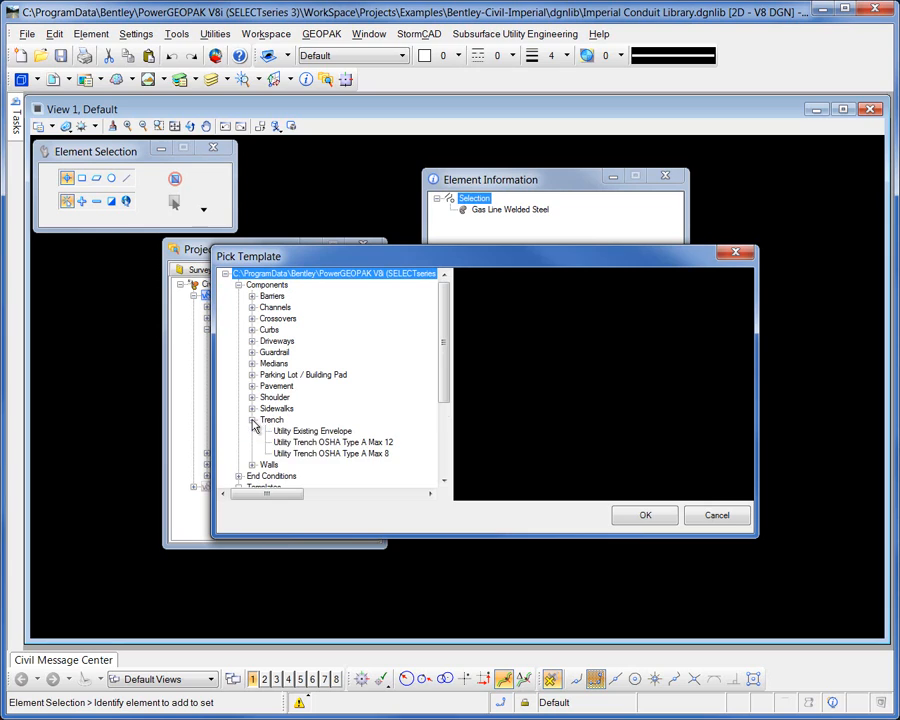
drag(446, 383, 363, 413)
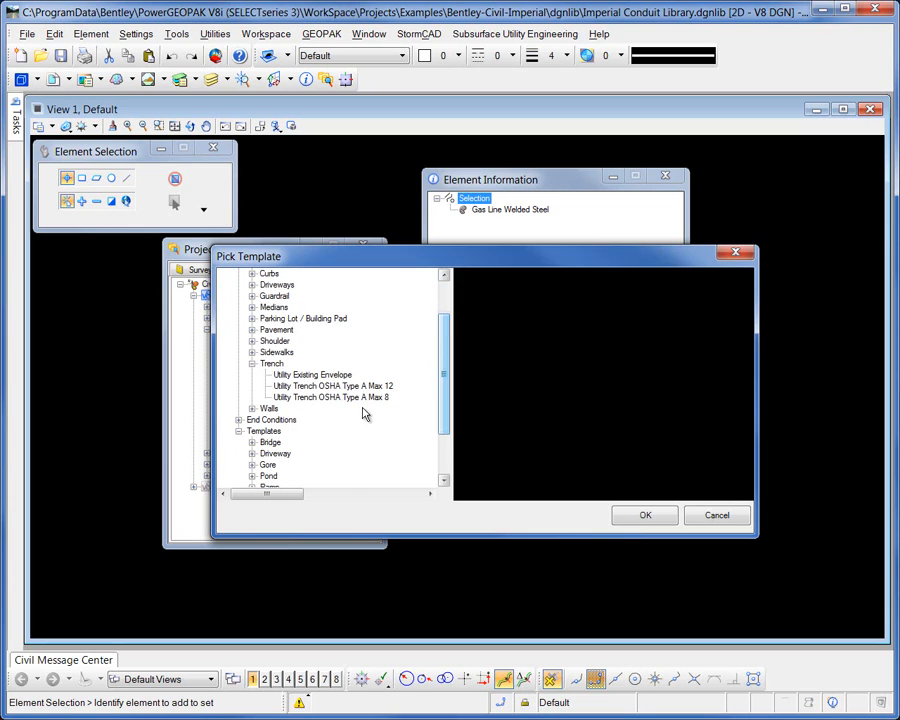
click(348, 398)
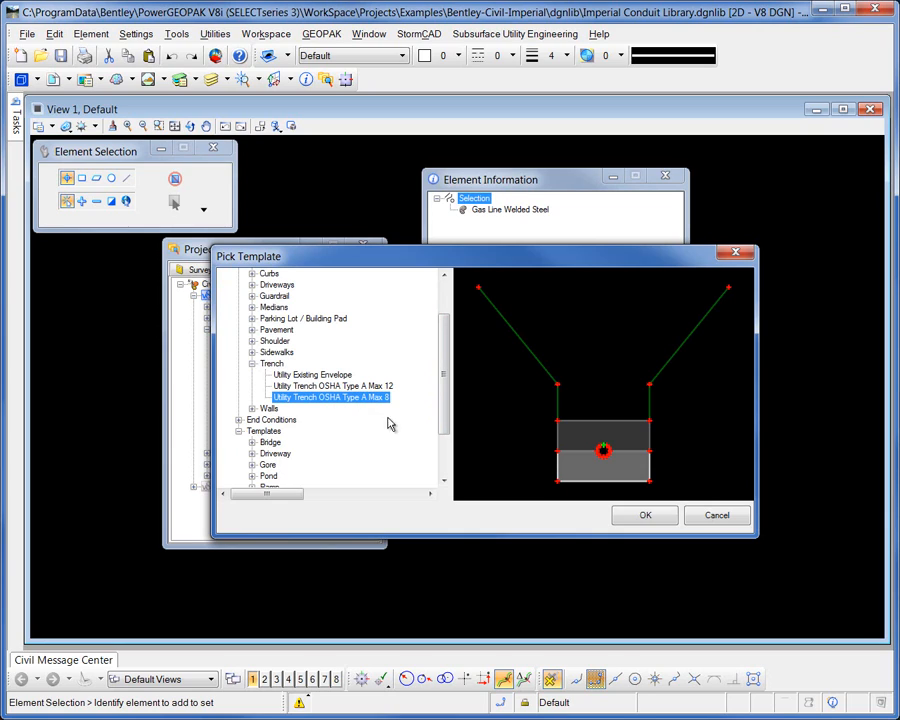
click(643, 516)
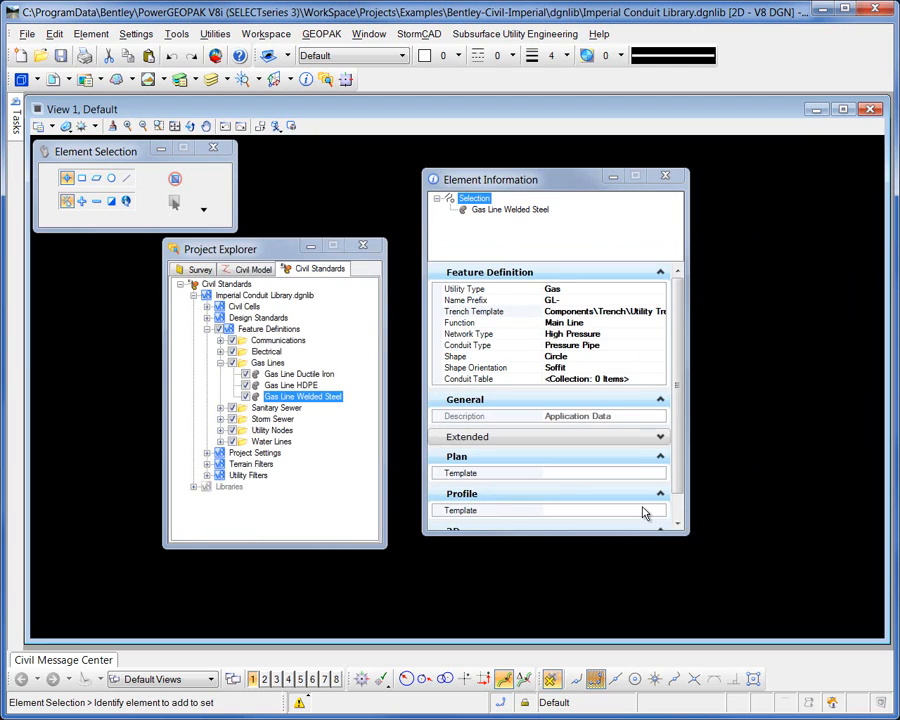
Set the gas line's function to Main Line and its network type to Medium Pressure
click(567, 323)
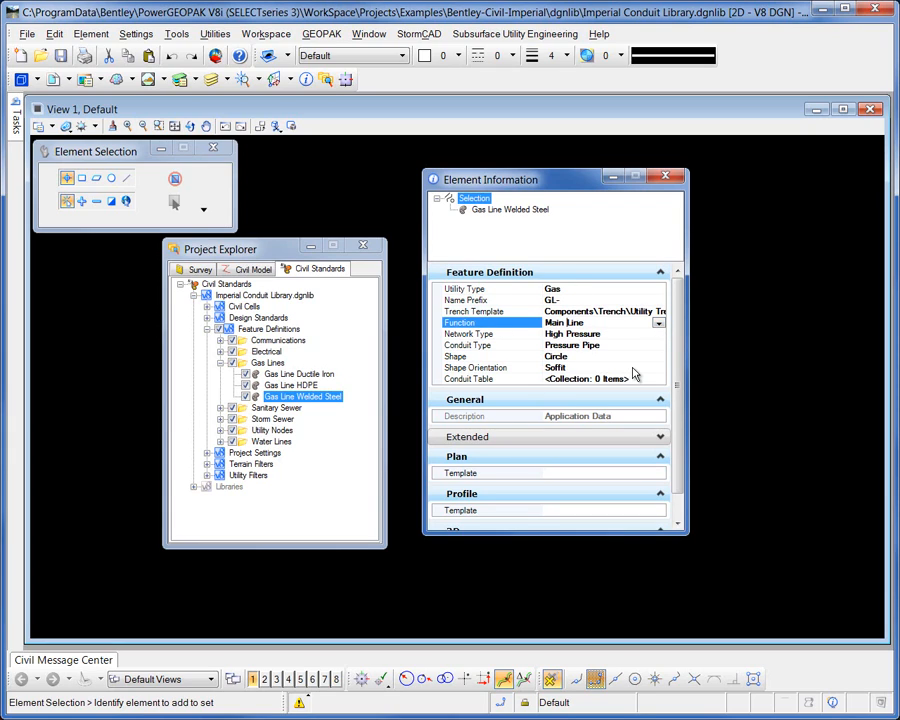
click(658, 323)
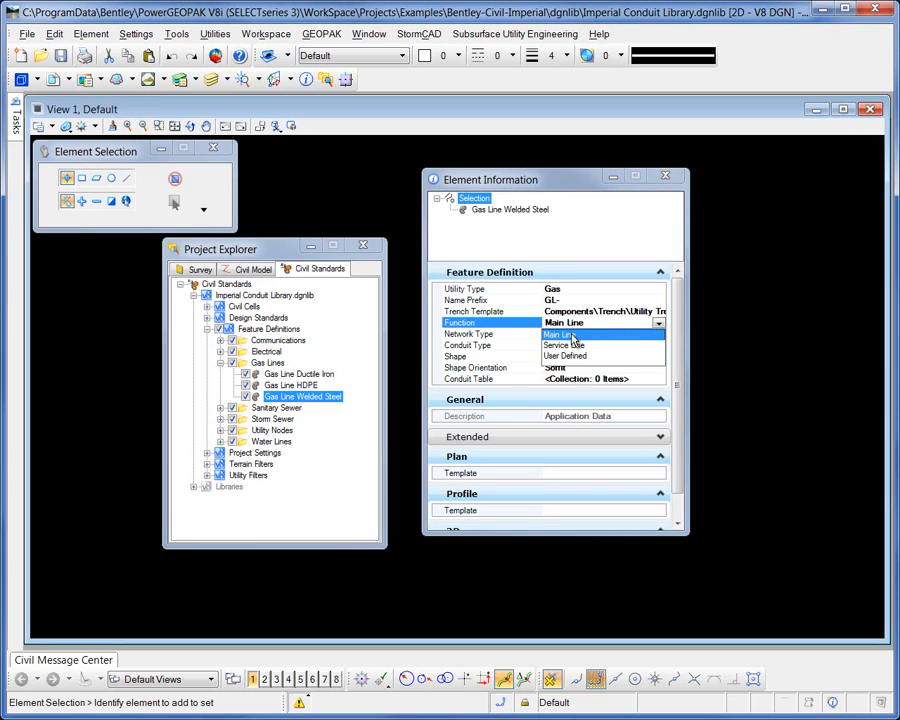
click(565, 335)
click(653, 336)
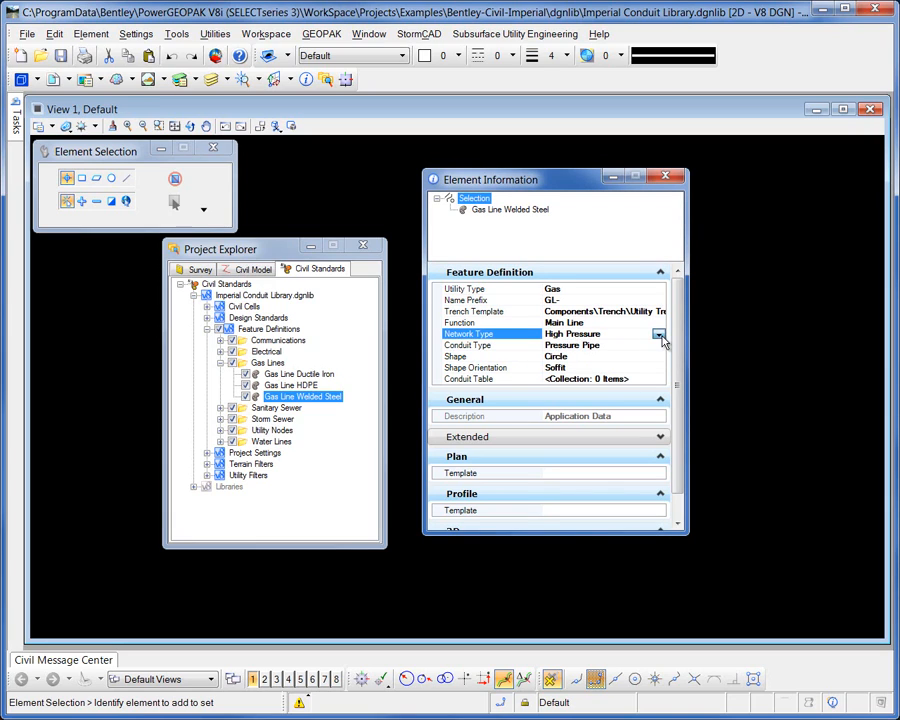
click(658, 335)
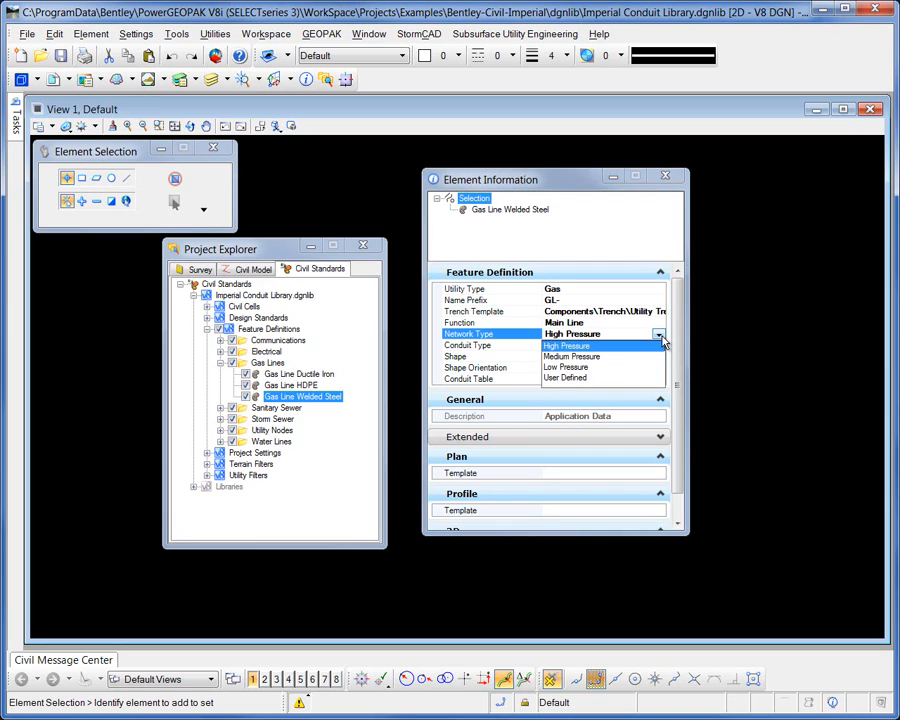
click(572, 356)
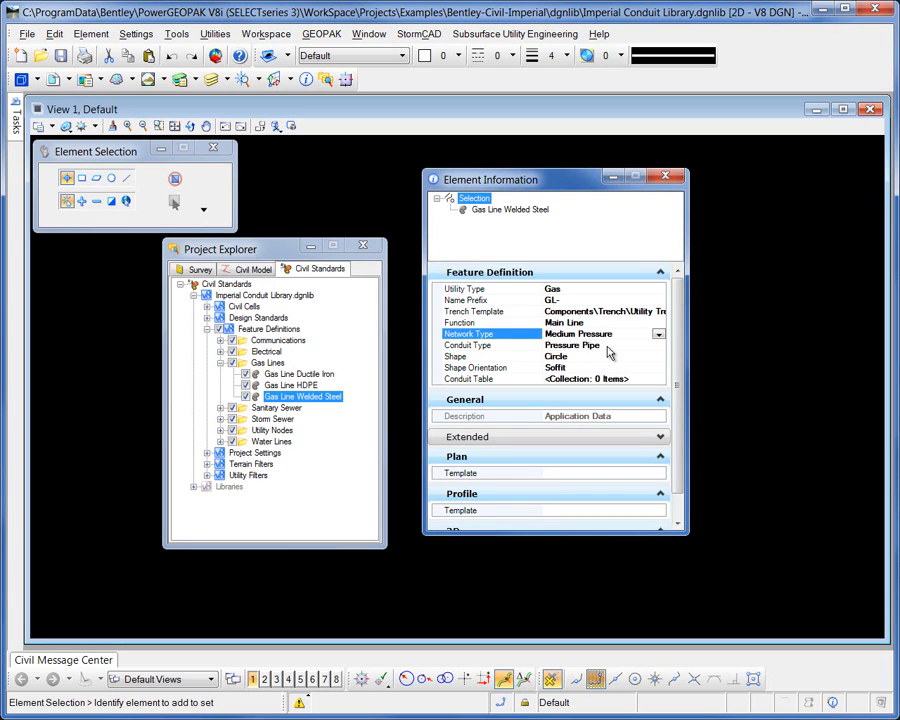
Choose Pressure Pipe as the gas line's conduit type and Circle as its shape
click(608, 346)
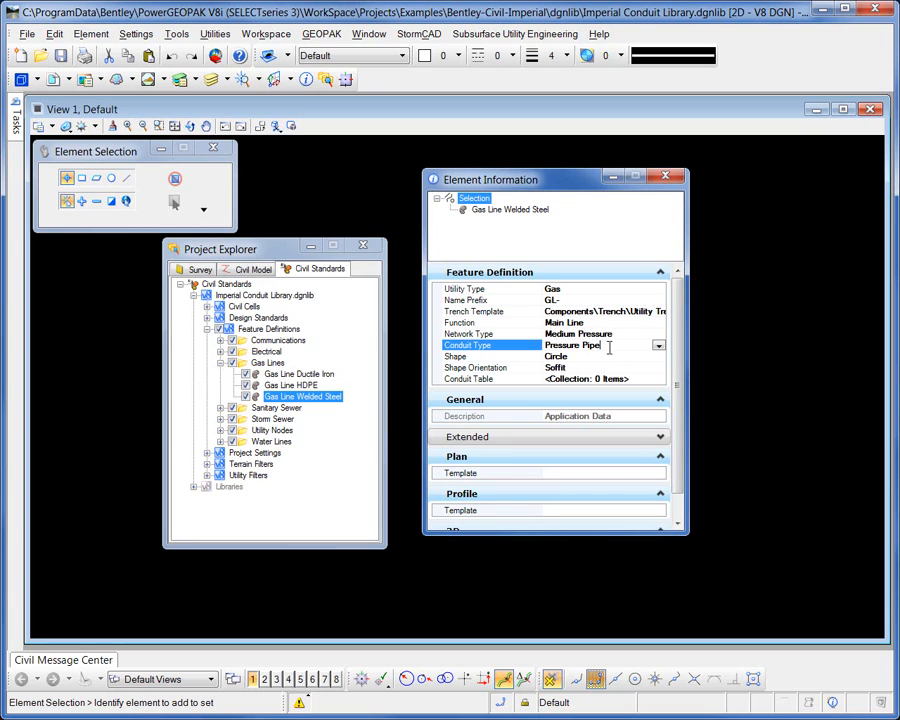
click(661, 347)
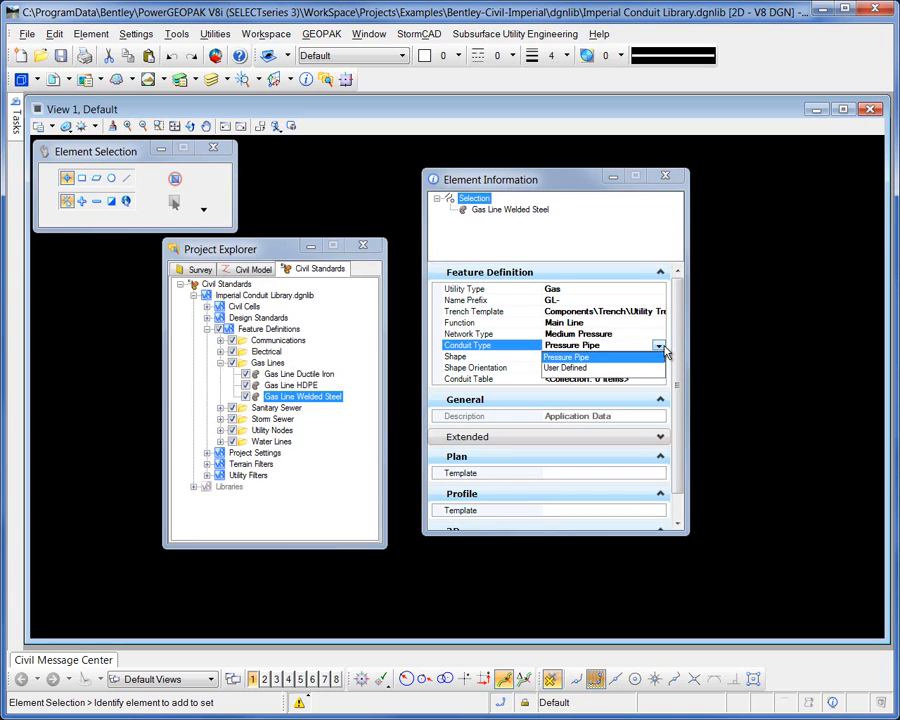
click(567, 358)
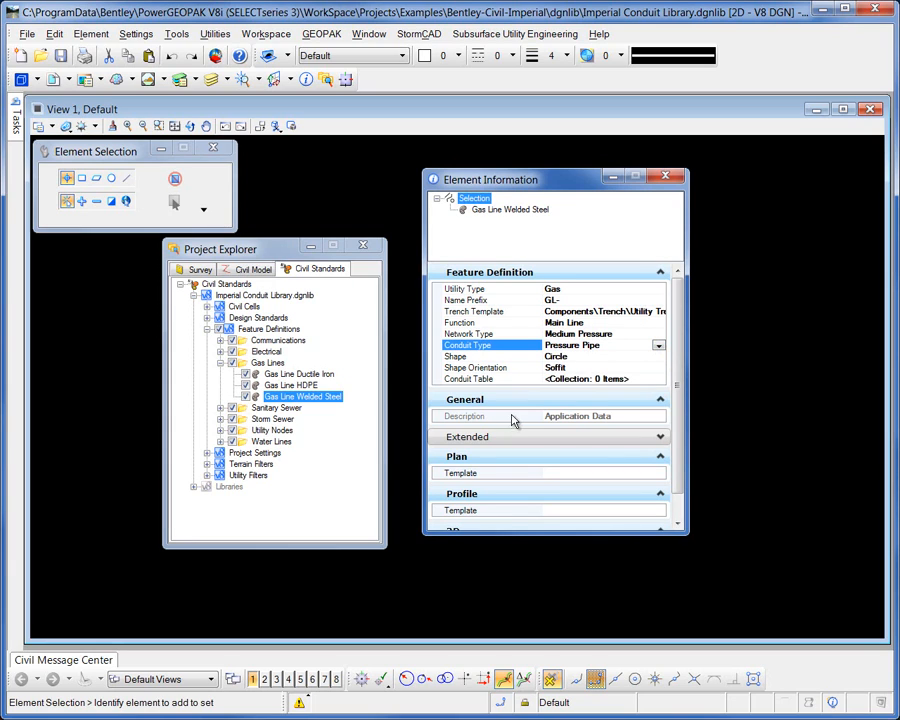
drag(505, 533, 507, 595)
click(620, 357)
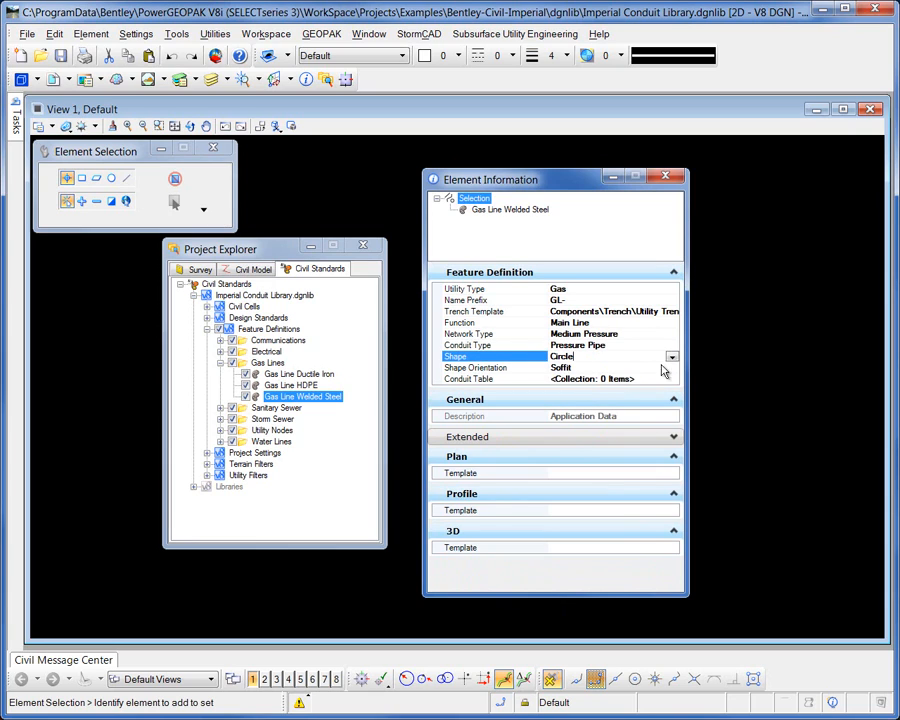
click(672, 357)
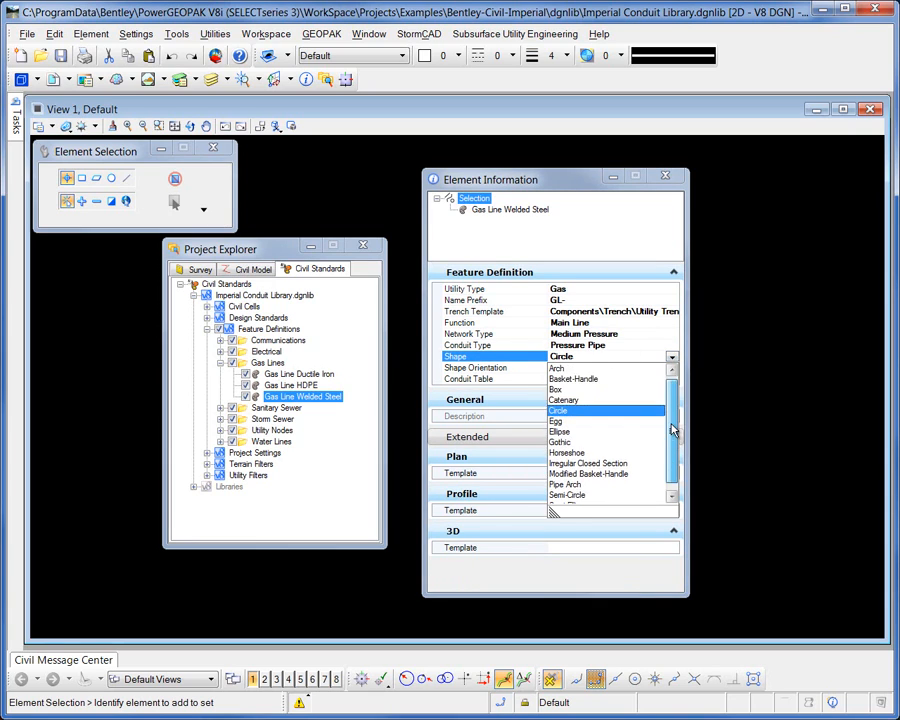
click(556, 413)
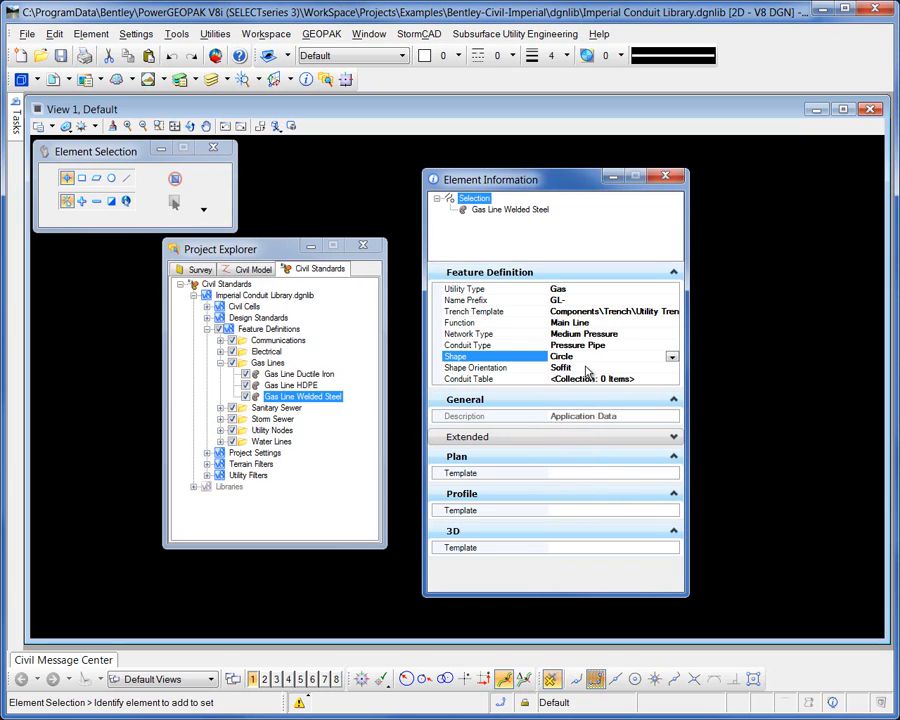
Set the gas line's shape orientation to Soffit
click(580, 369)
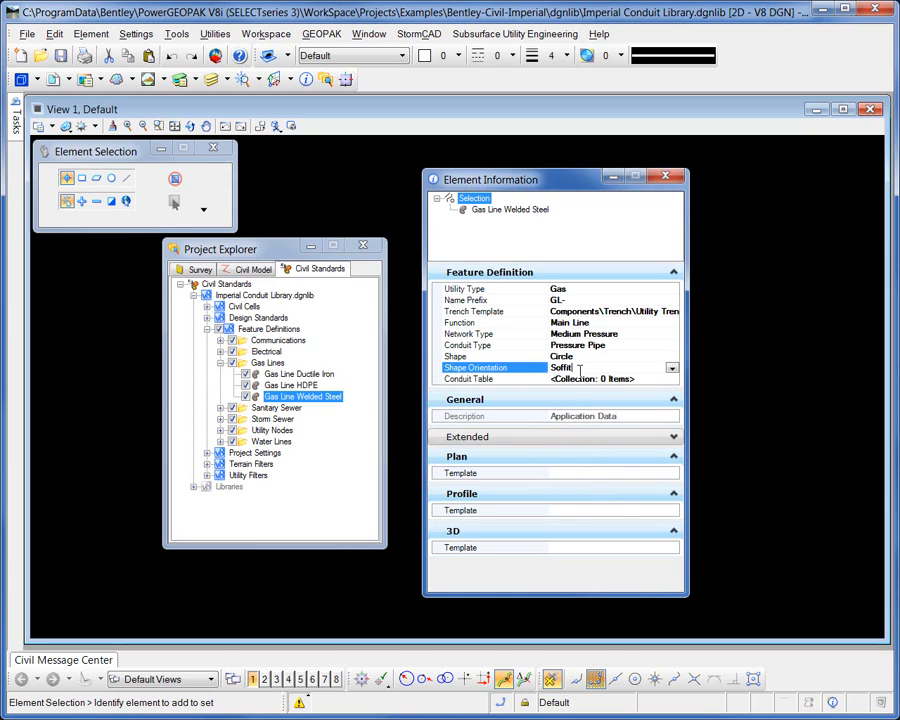
click(673, 369)
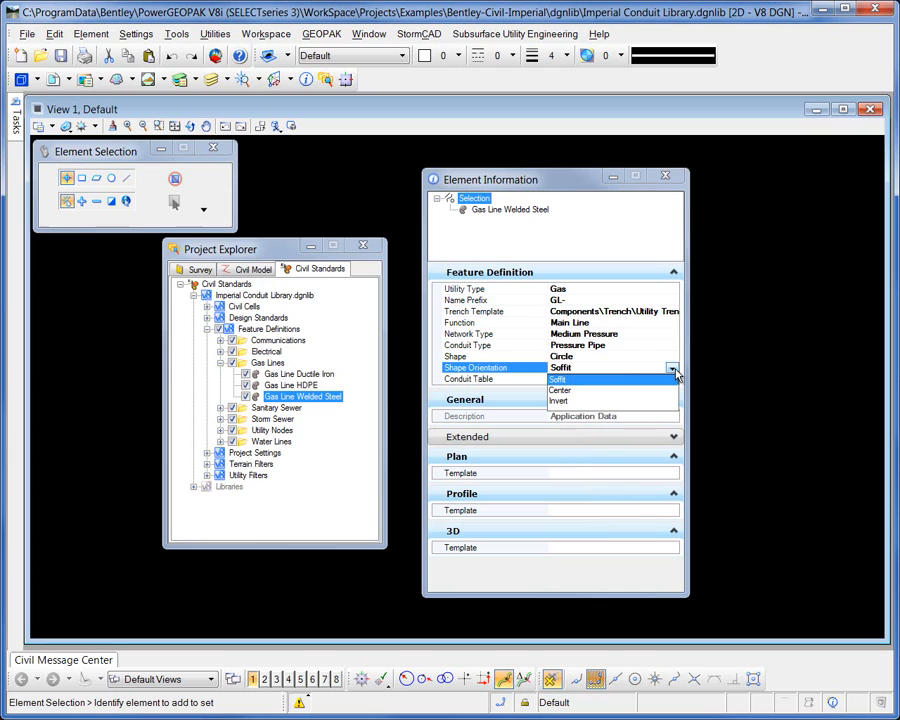
click(563, 381)
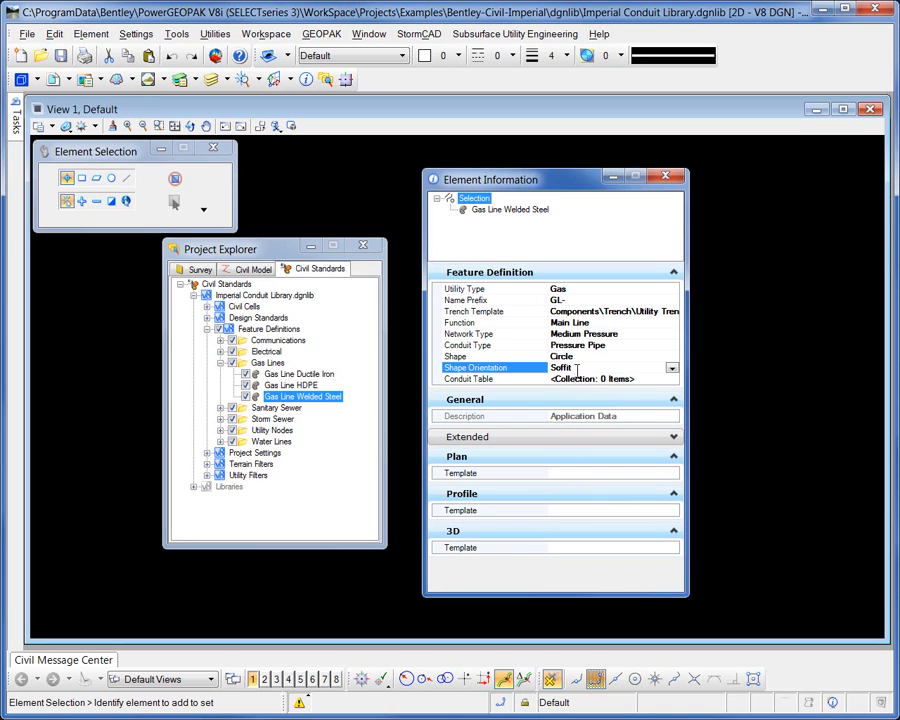
Open the gas line's conduit table, widen it and add an entry with the description 6"
click(660, 380)
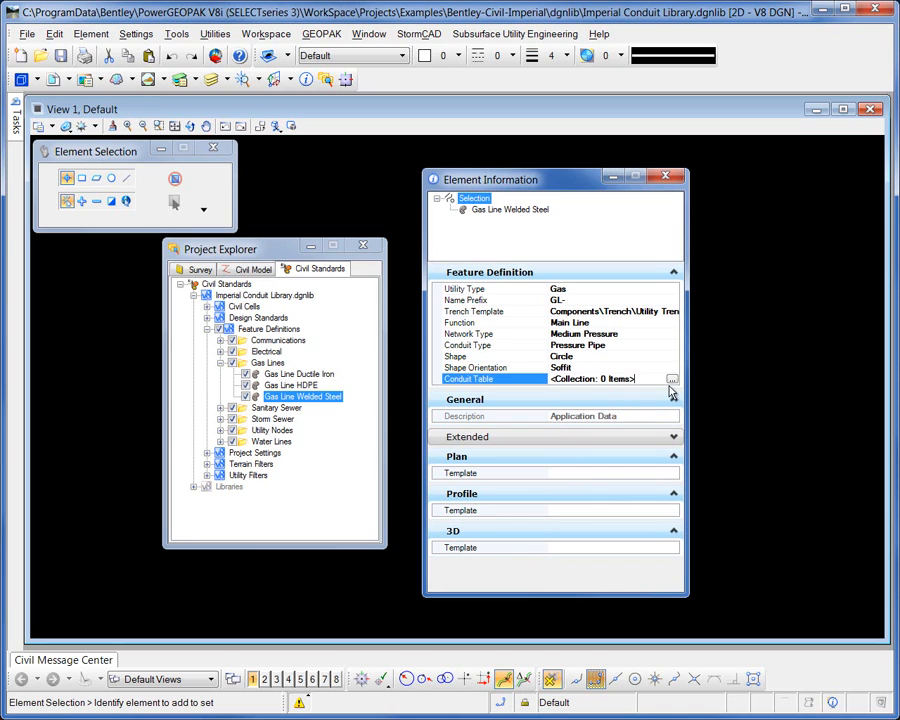
click(672, 380)
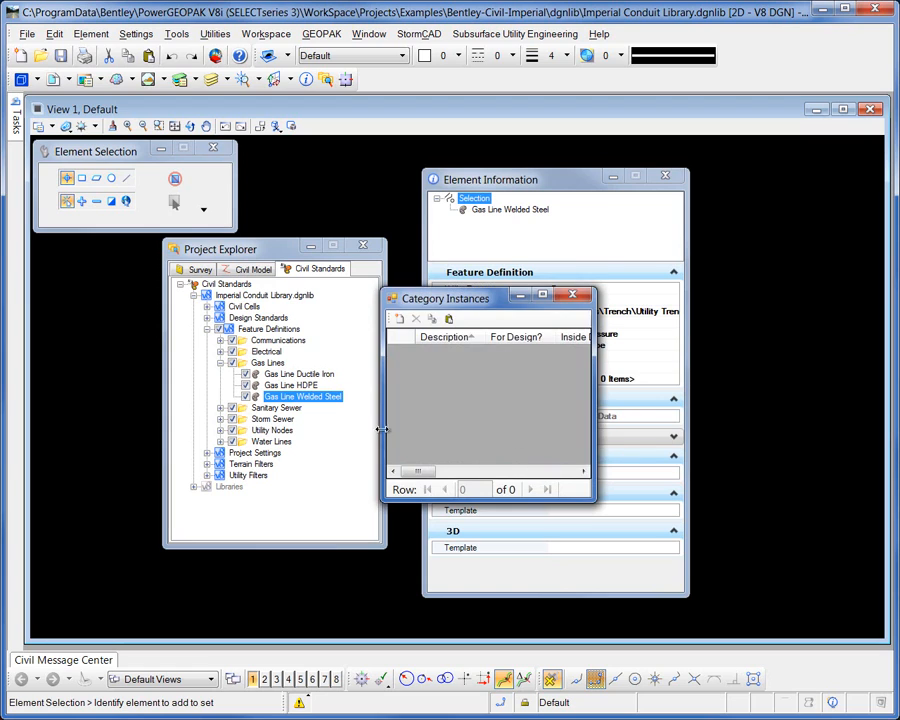
drag(381, 418, 28, 380)
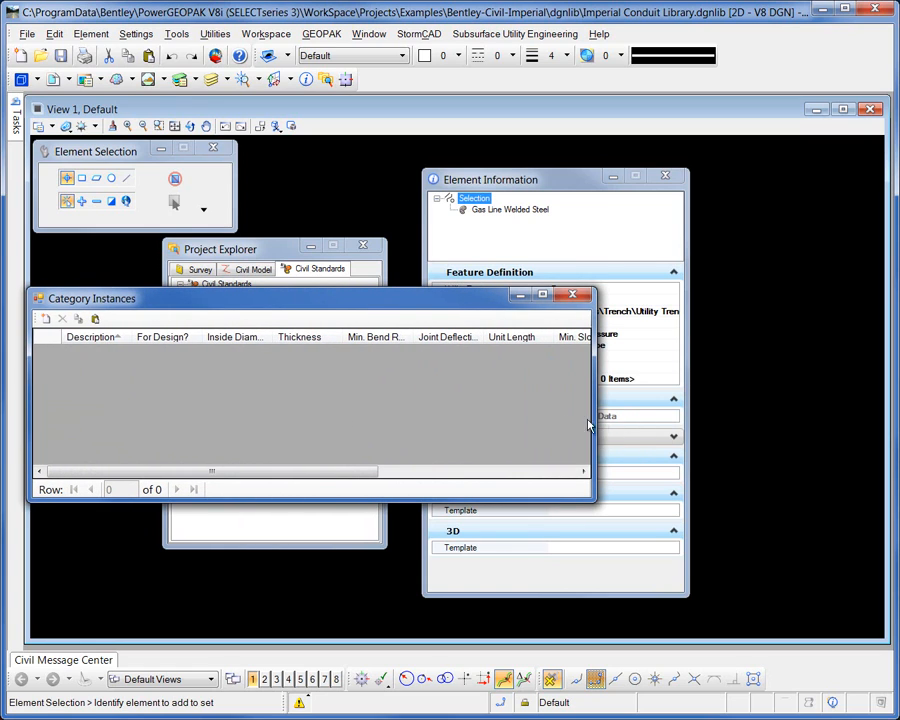
drag(592, 418, 886, 412)
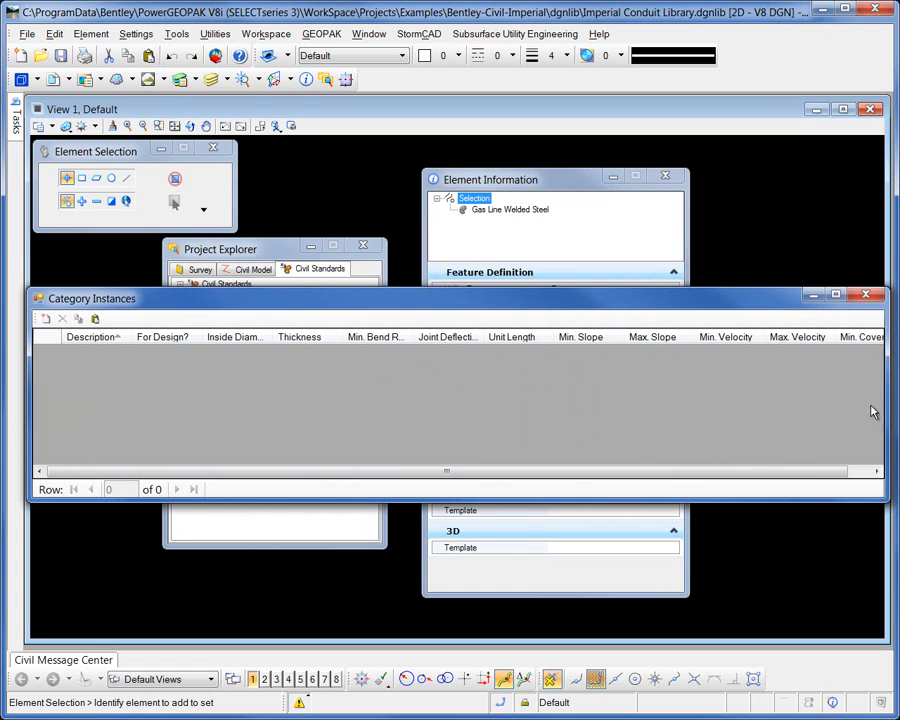
click(51, 320)
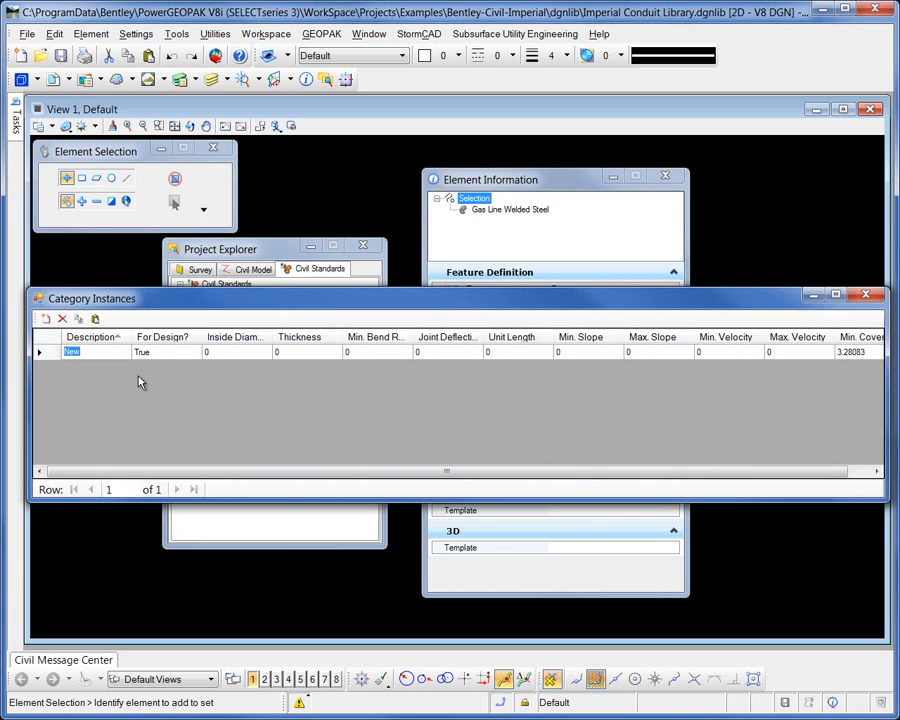
text(6'')
key(Tab)
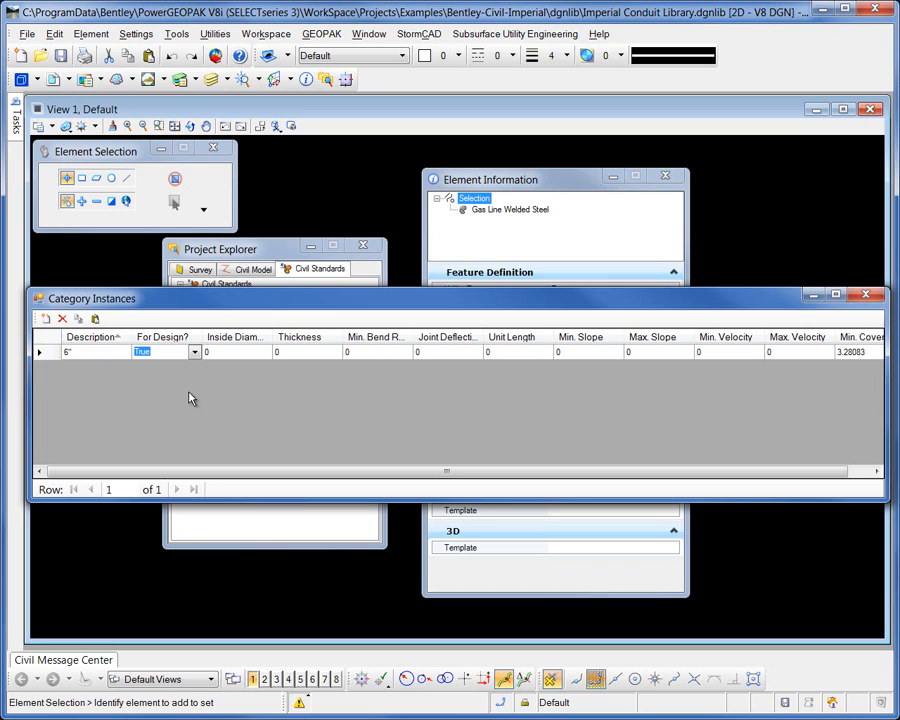
Set the 6" conduit's inside diameter to 0.5 and its thickness to 0.1
key(Tab)
click(157, 358)
key(Tab)
text(0.5)
key(Tab)
key(BackSpace)
text(.1)
Set the 6" conduit's minimum cover to 4
key(Tab)
key(Tab)
key(Tab)
click(354, 355)
click(431, 353)
click(514, 353)
key(Tab)
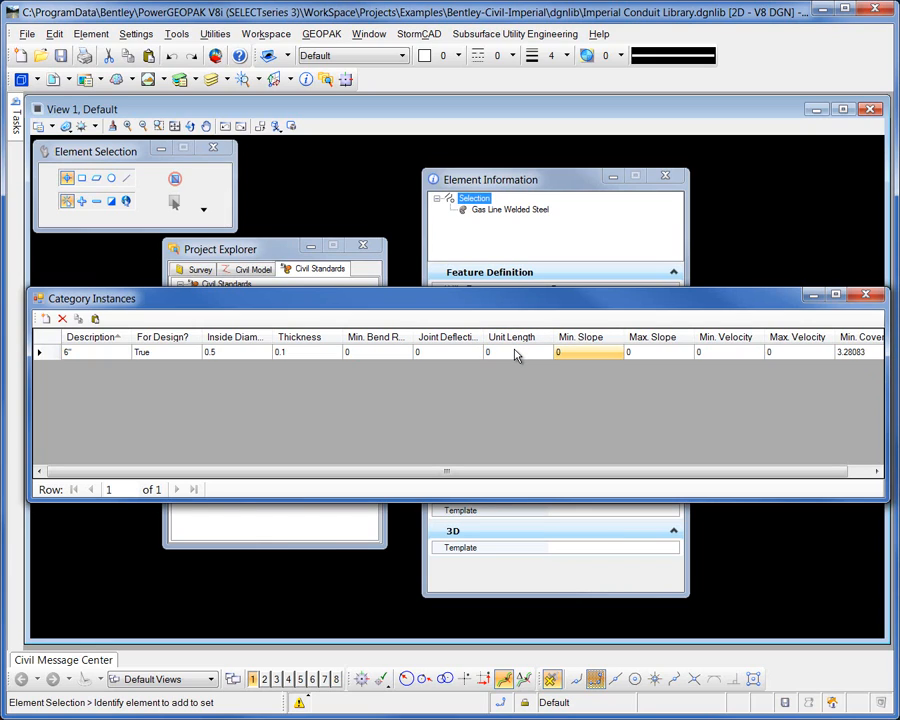
drag(478, 476, 542, 482)
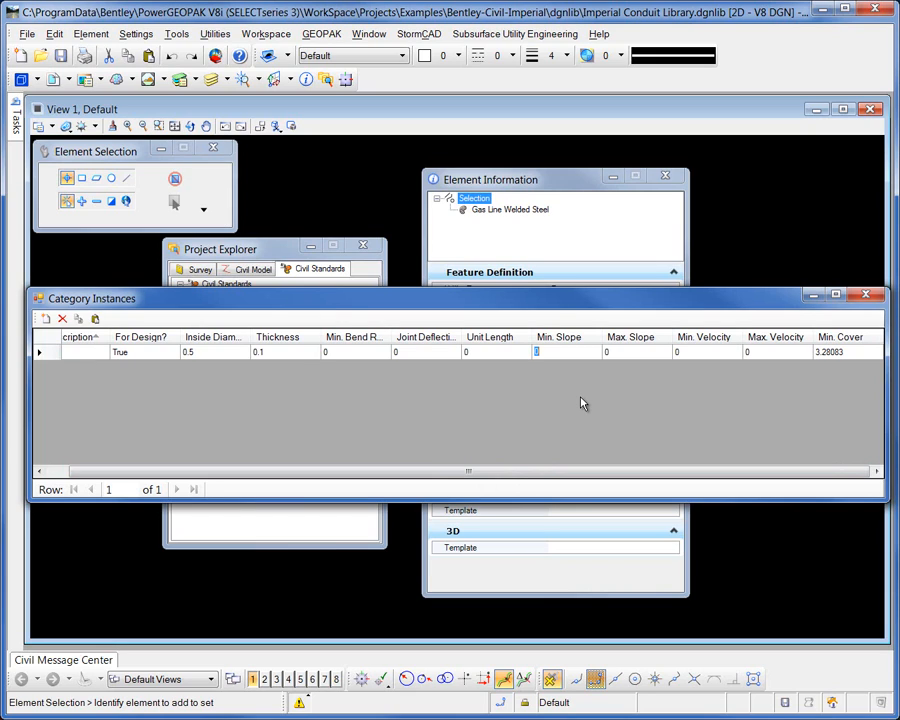
key(Tab)
key(Tab)
key(Tab)
key(Tab)
text(4)
key(Return)
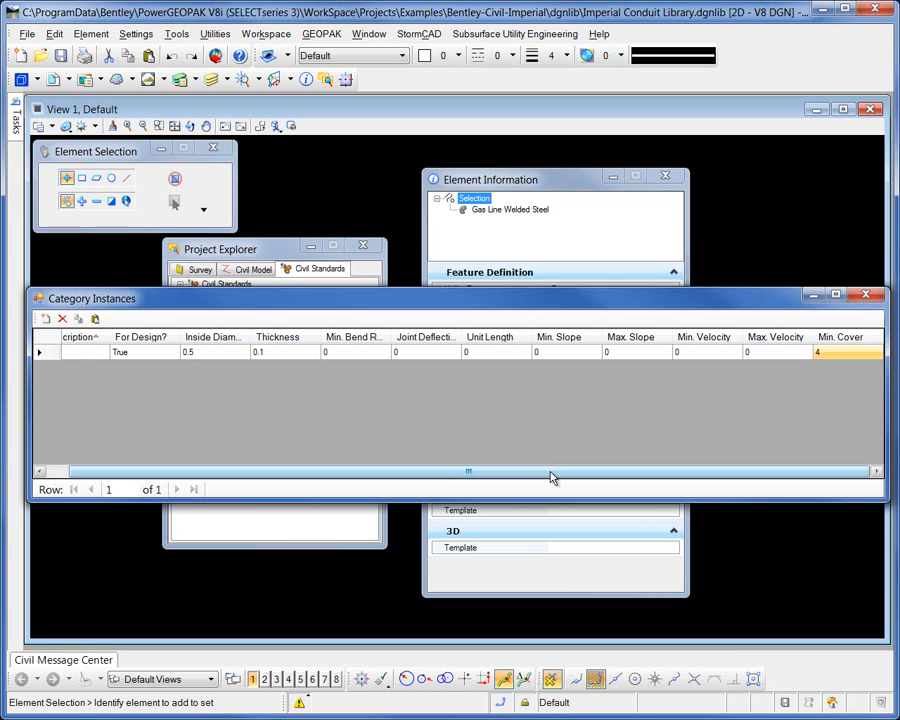
Add a second conduit table entry described as 12" with an inside diameter of 1 and a thickness of 0.1
drag(551, 478, 426, 476)
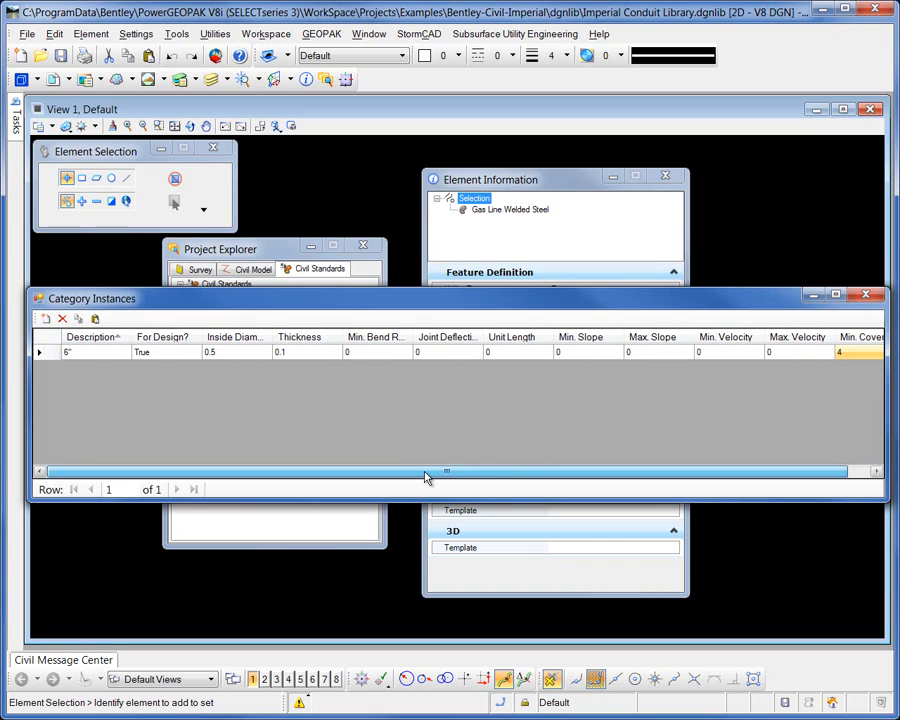
click(45, 319)
click(84, 372)
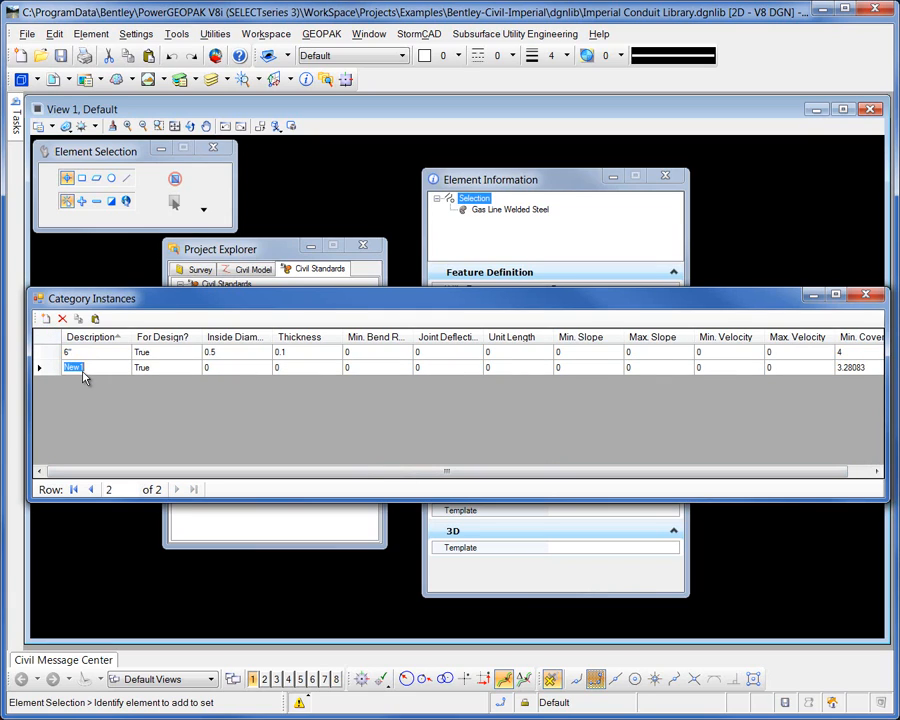
text(12")
key(Tab)
key(Tab)
text(1)
key(Tab)
text(0.1)
Set the 12" conduit's minimum cover to 4 and close the conduit table
key(Tab)
key(Tab)
key(Tab)
key(Tab)
key(Tab)
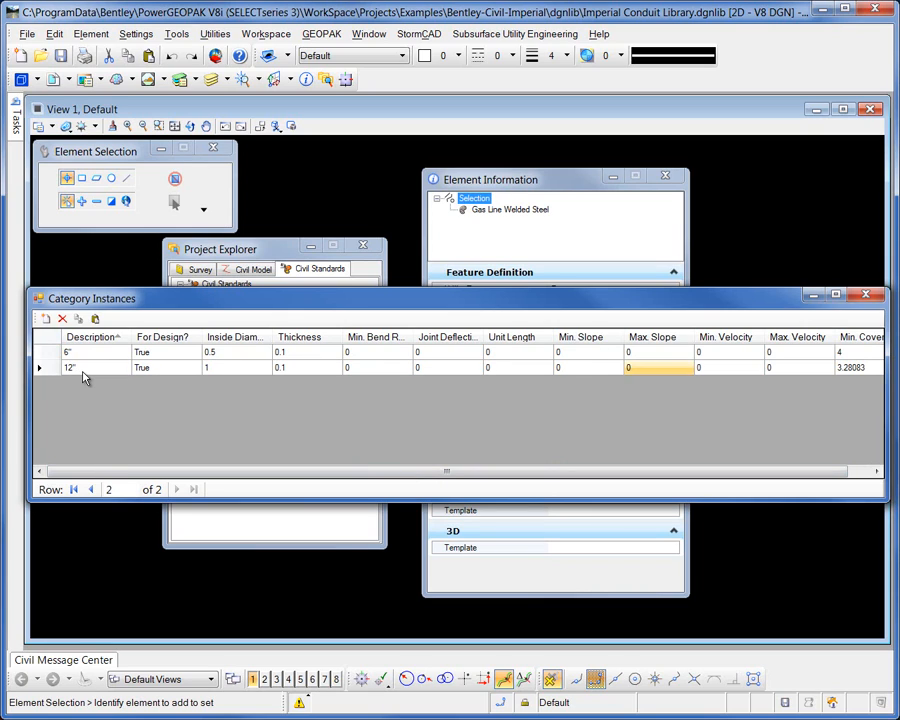
key(Tab)
key(Tab)
key(Tab)
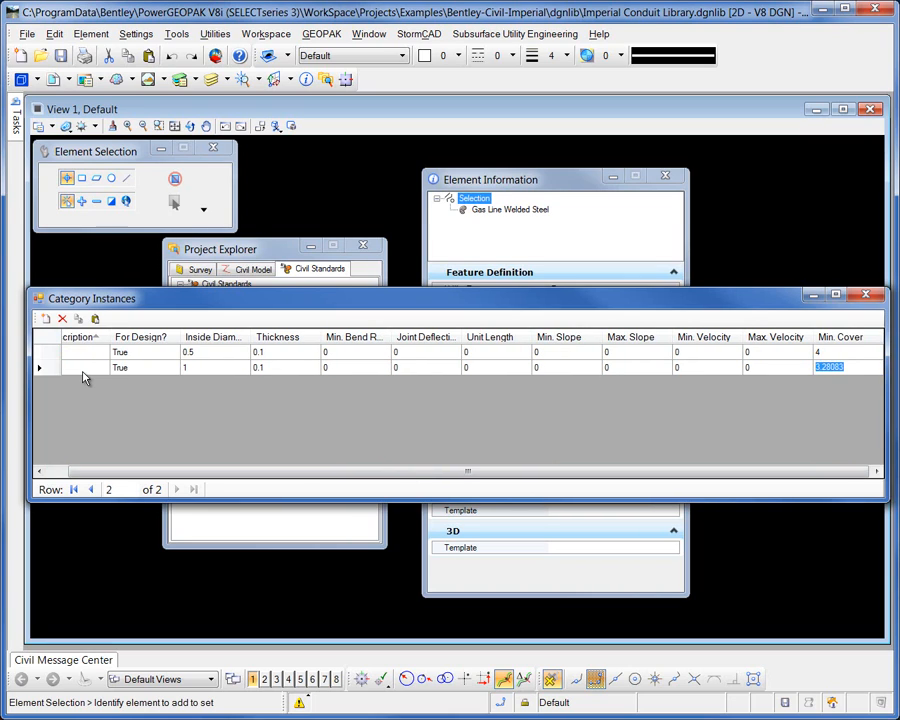
text(4)
drag(190, 471, 162, 476)
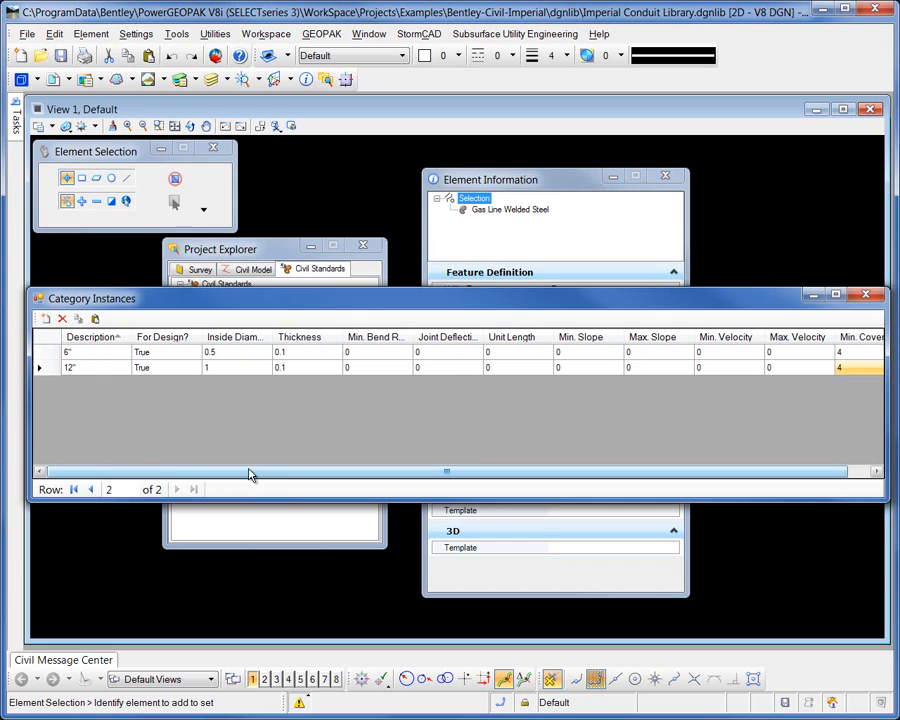
click(865, 294)
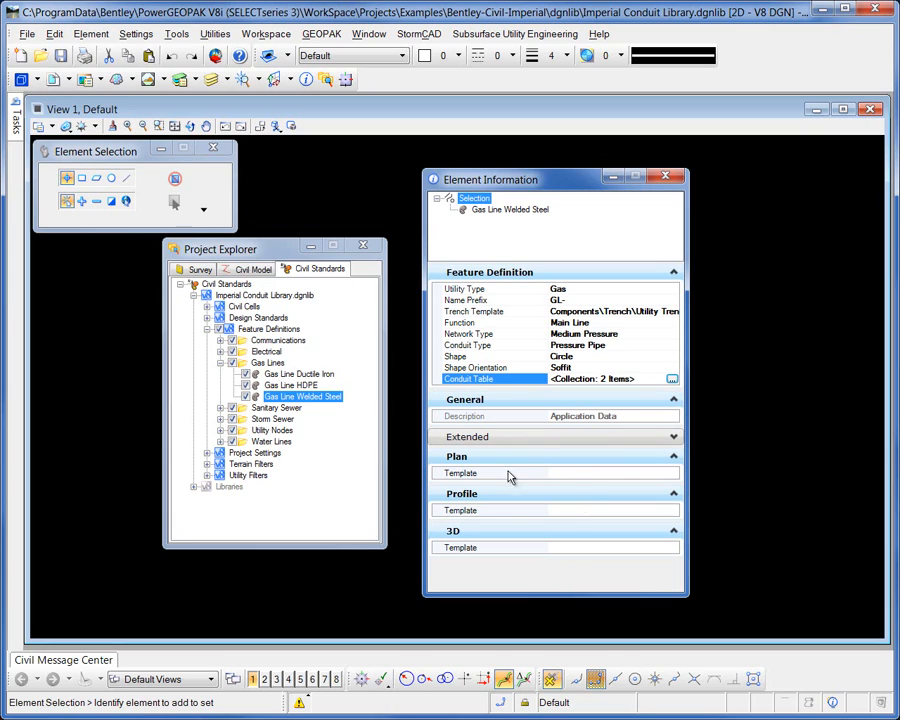
Open the element templates and examine the settings of Gas Plan in the Imperial Conduit Library's Gas Lines group
click(580, 474)
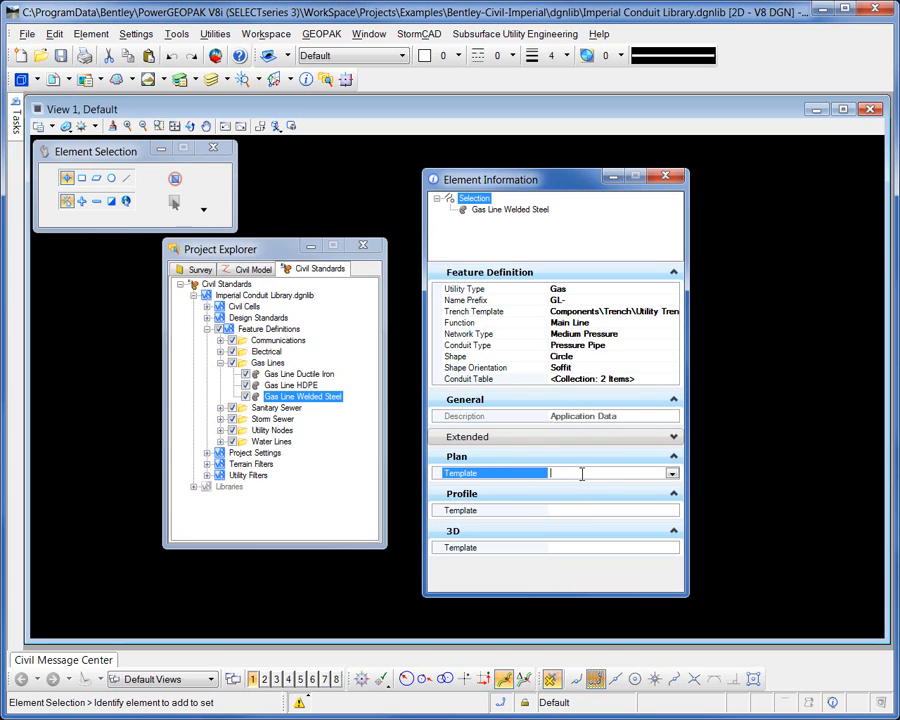
click(595, 512)
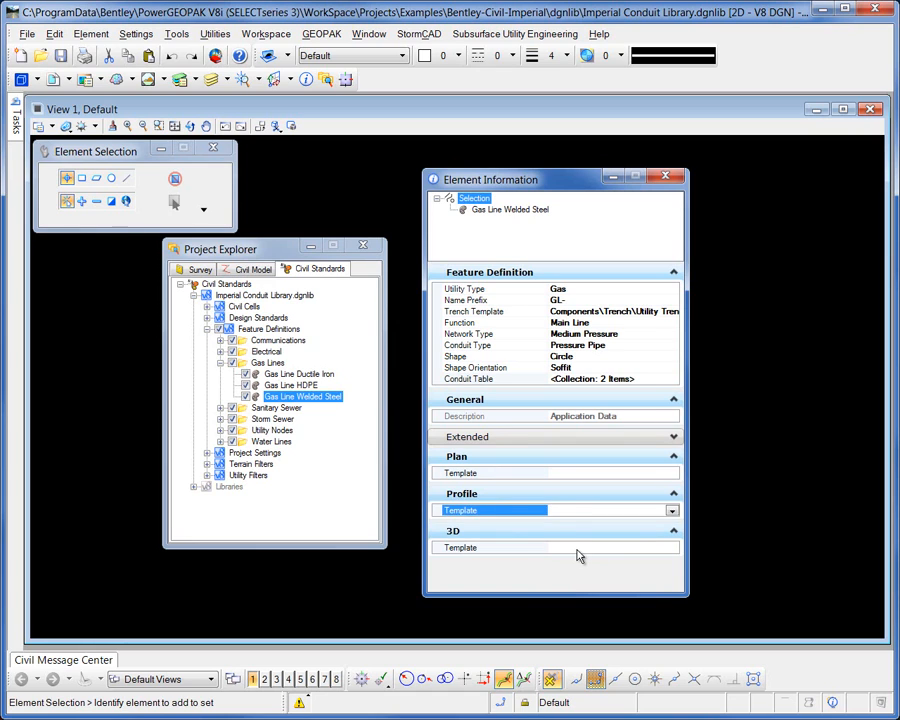
click(582, 549)
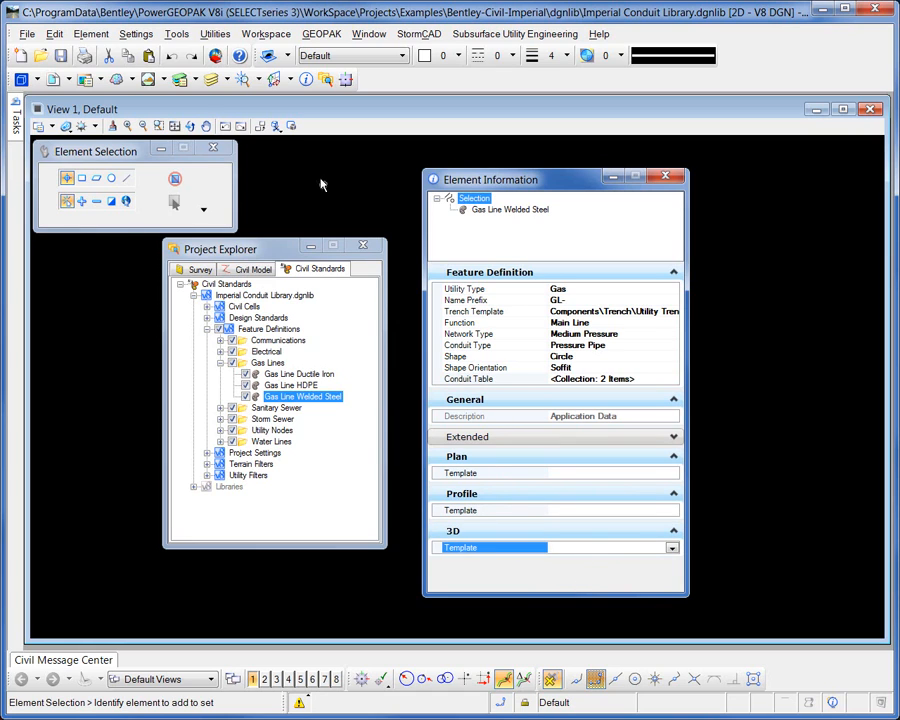
click(92, 34)
click(131, 188)
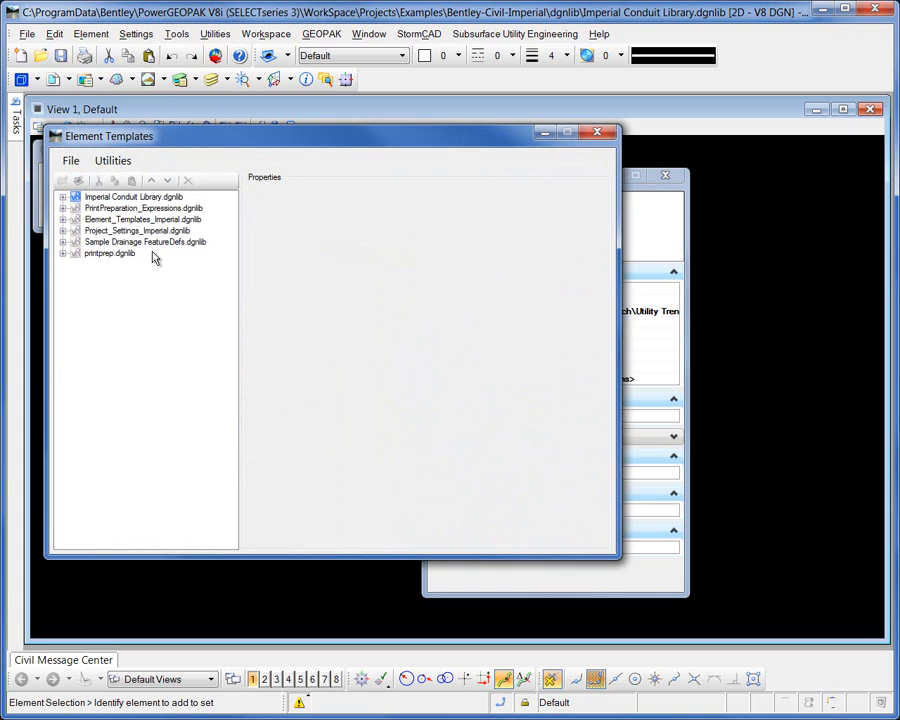
click(62, 197)
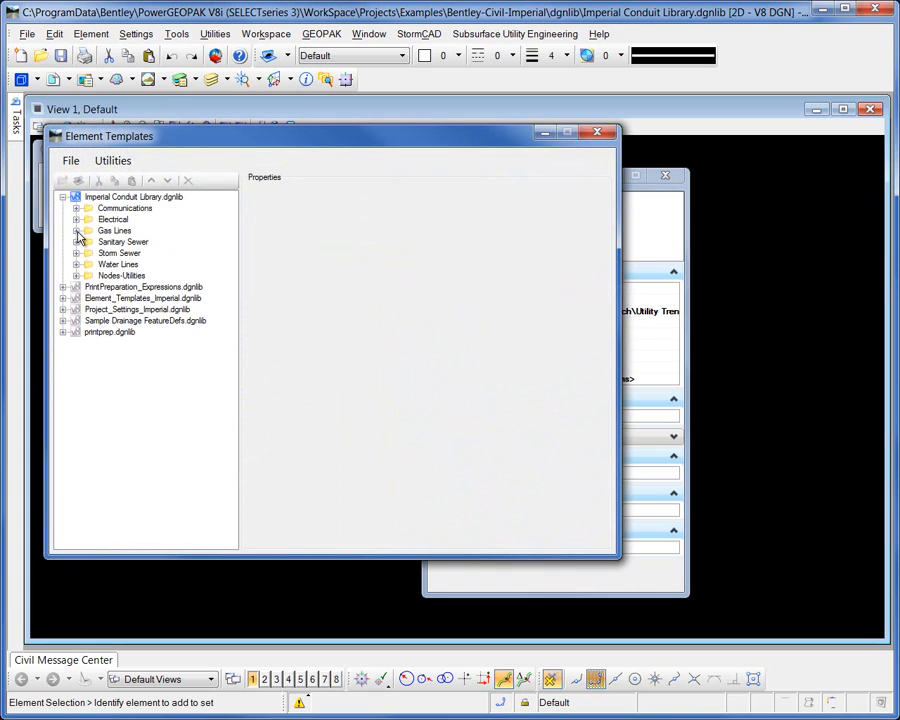
click(76, 231)
click(138, 243)
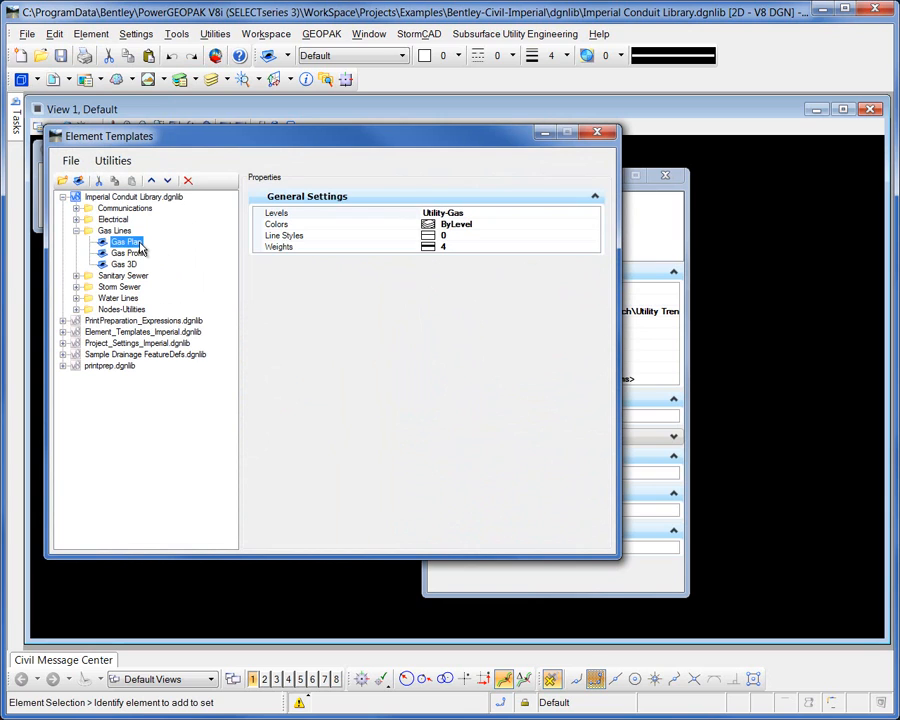
Assign Gas Lines\Gas Plan as the gas line's plan template
click(681, 231)
drag(573, 181, 743, 172)
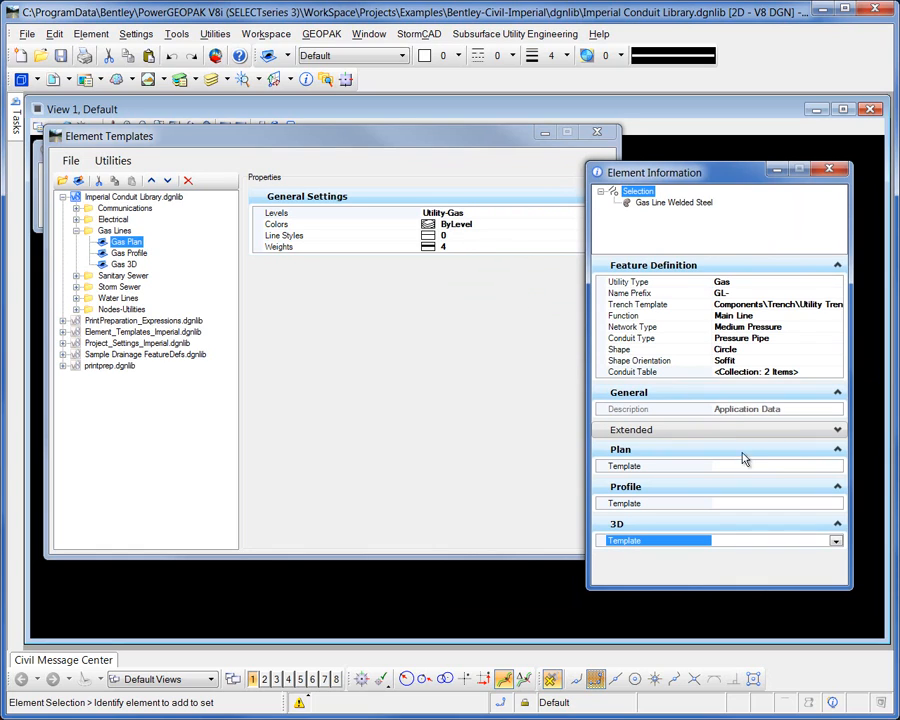
click(790, 467)
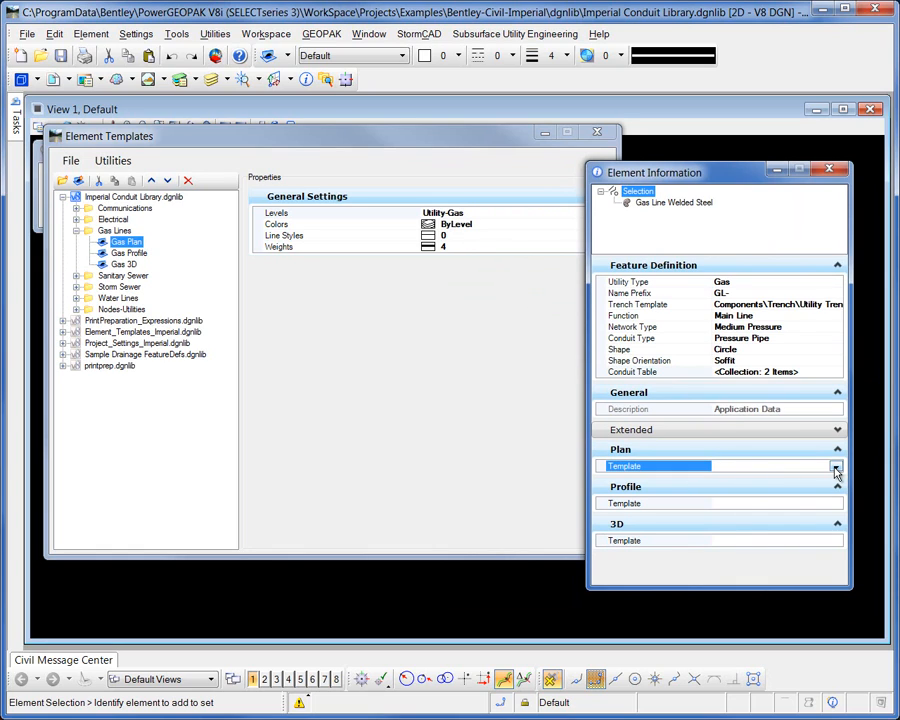
click(835, 466)
click(723, 513)
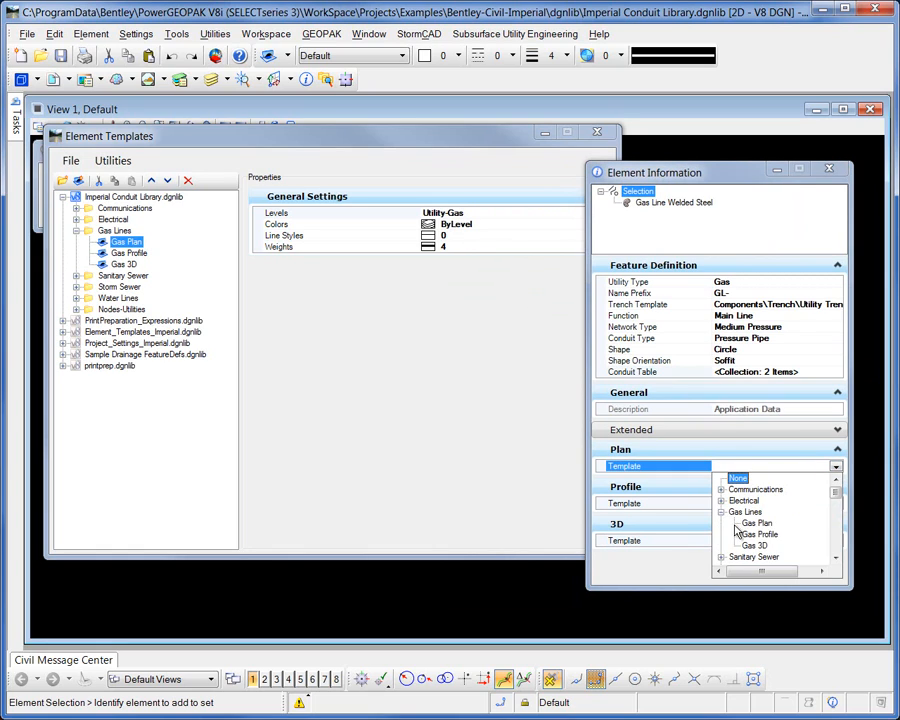
click(757, 531)
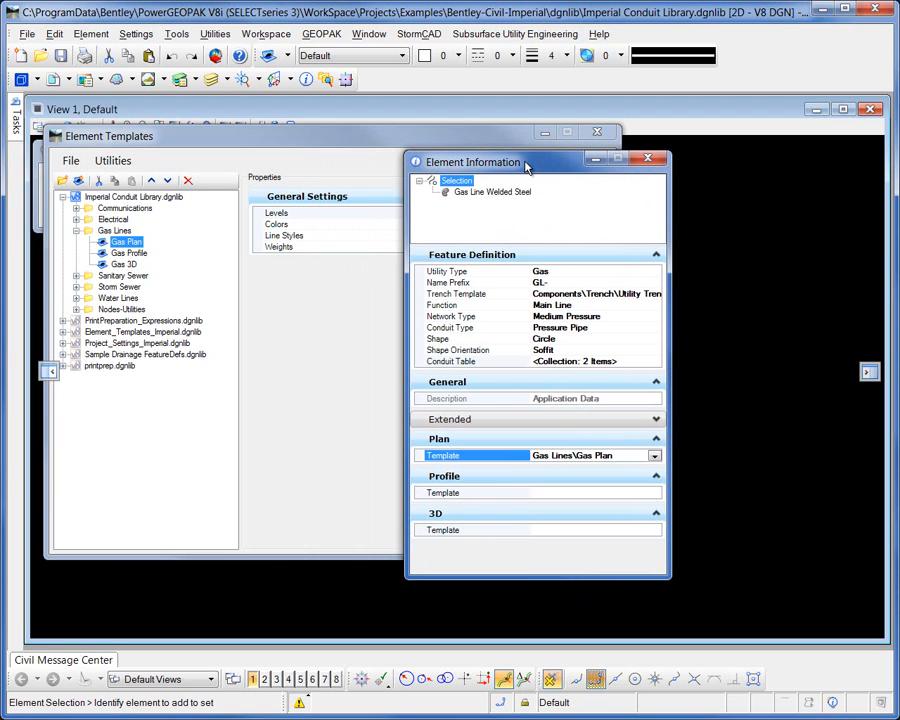
Assign Gas Lines\Gas Profile as the gas line's profile template
click(620, 492)
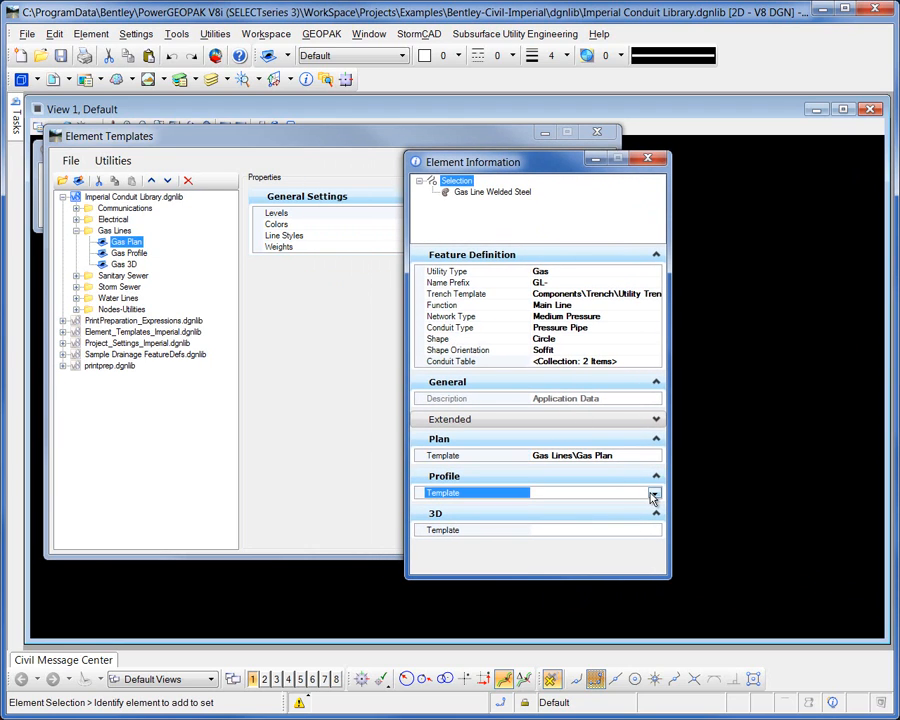
click(654, 493)
click(540, 539)
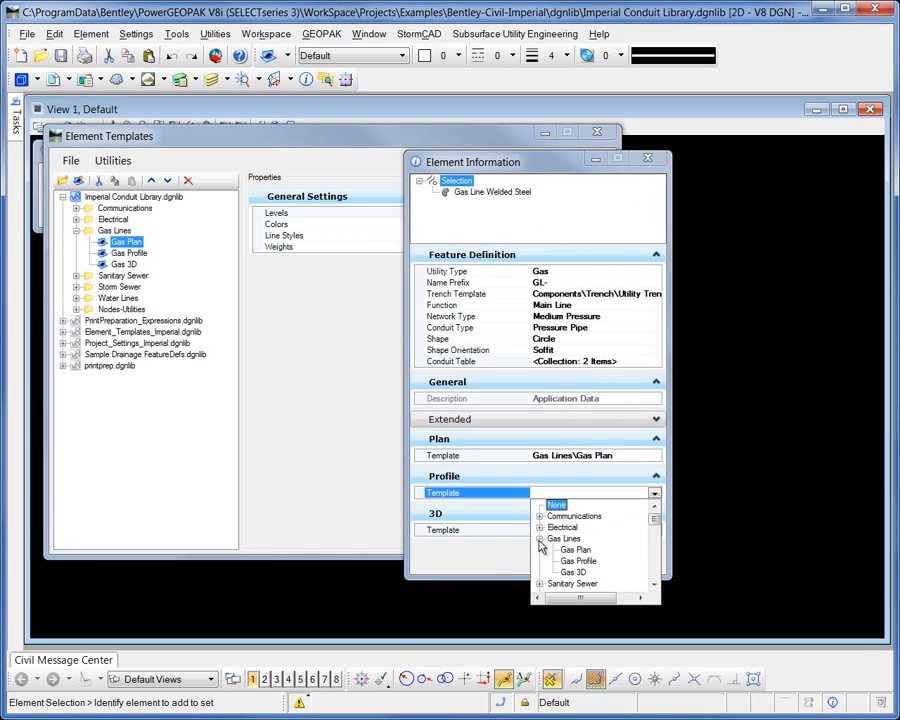
click(576, 560)
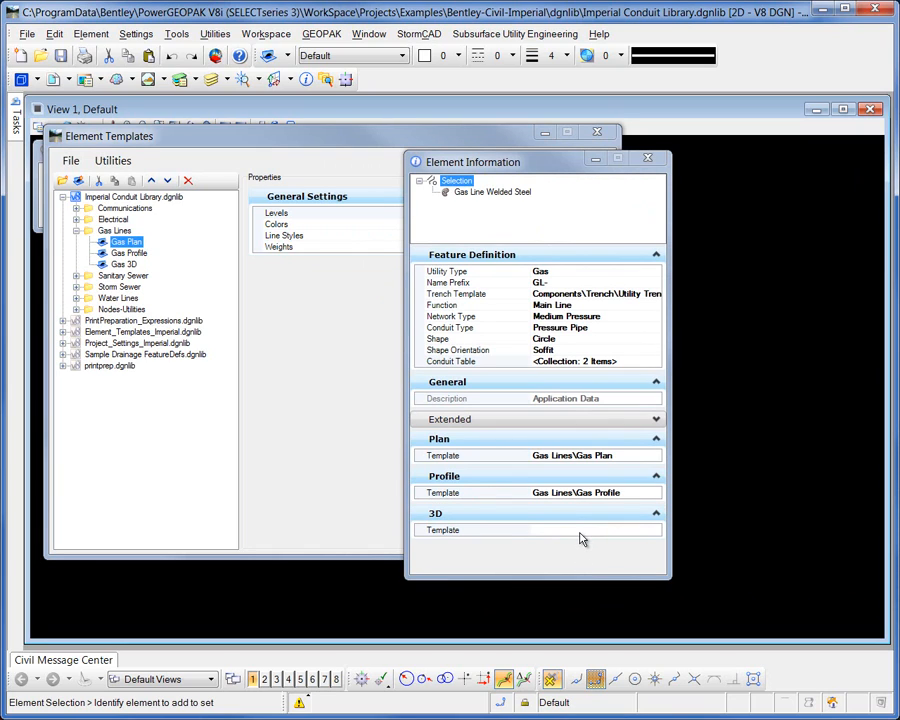
Examine the settings of the Gas 3D element template in the Gas Lines group
click(581, 531)
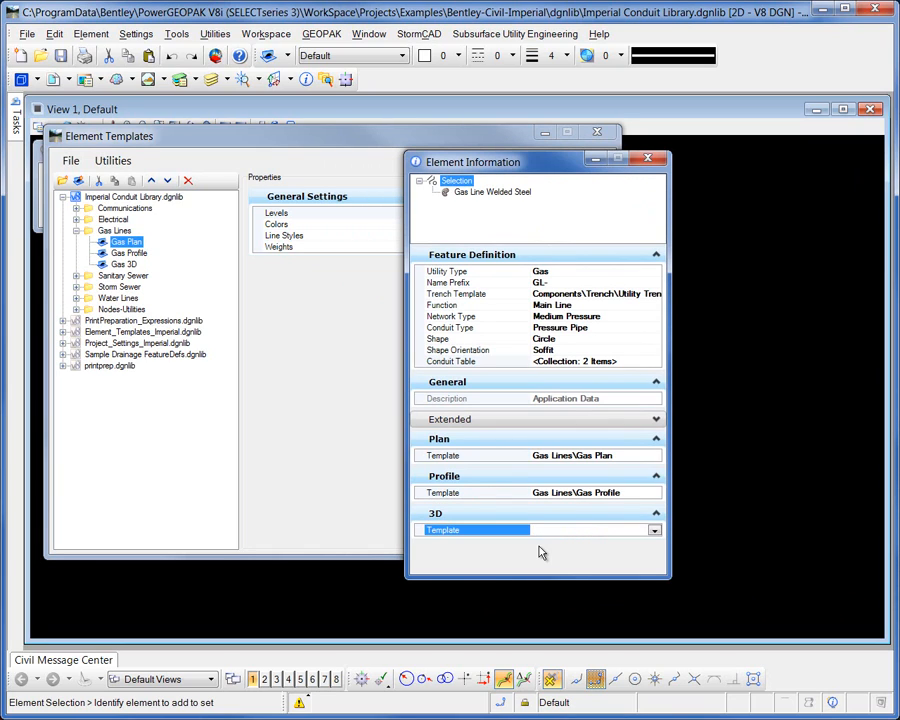
drag(491, 170, 576, 173)
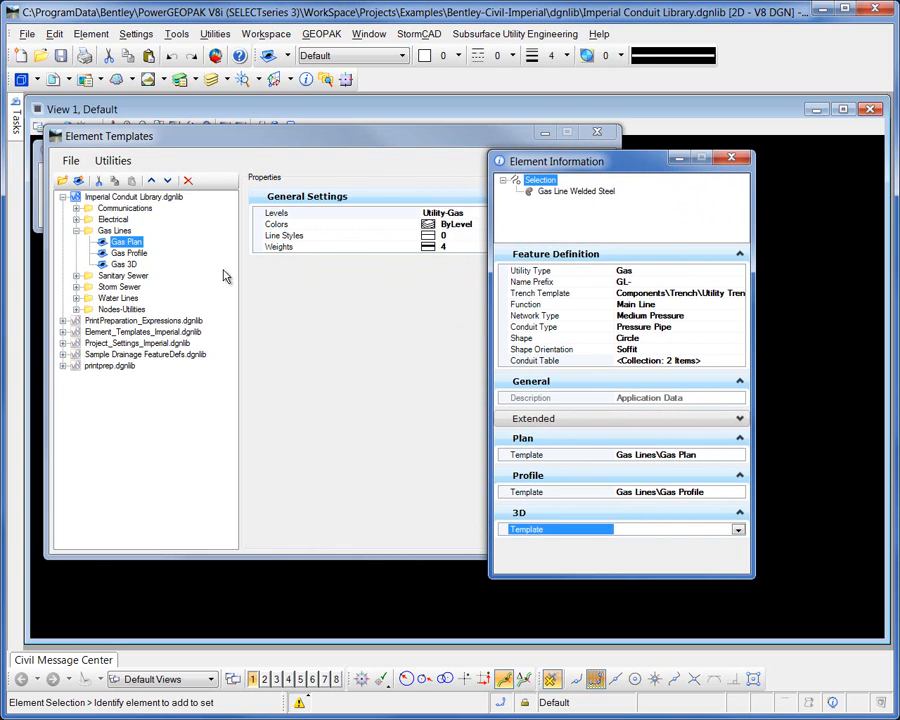
click(125, 266)
click(125, 265)
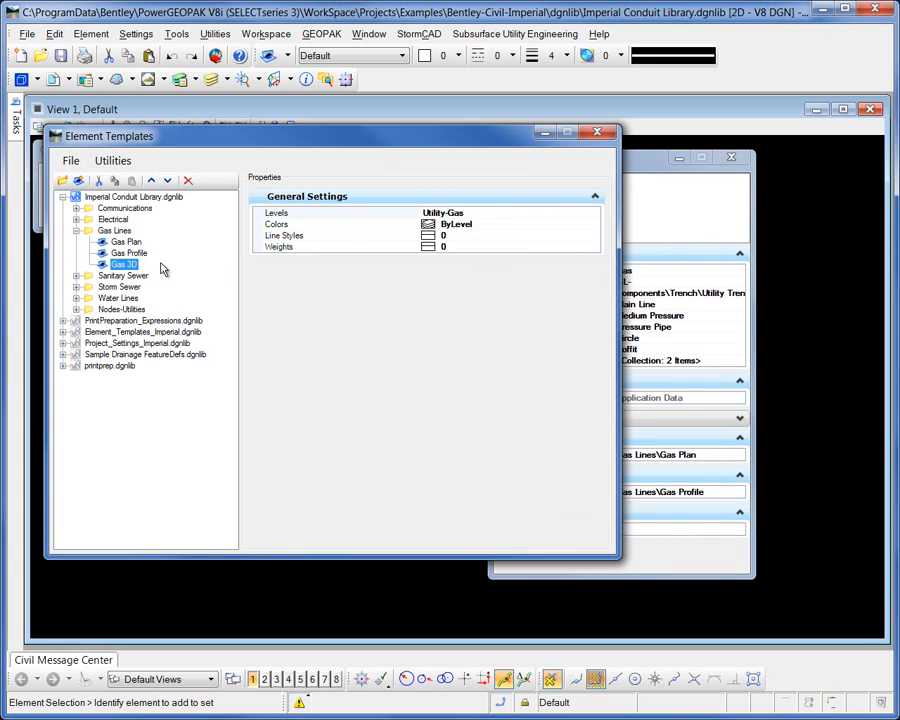
click(128, 233)
right_click(130, 234)
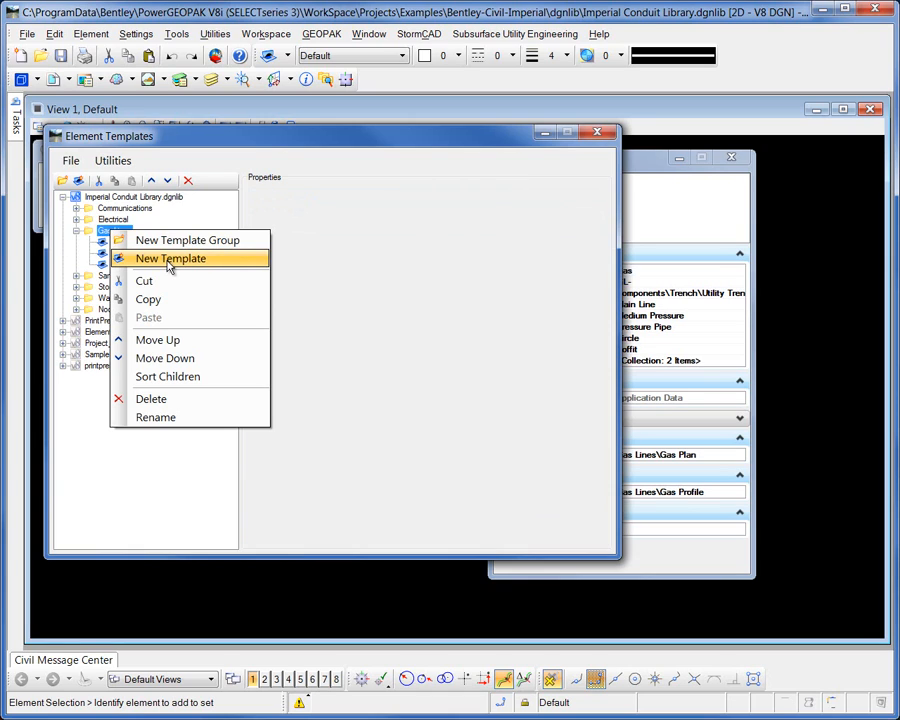
click(168, 258)
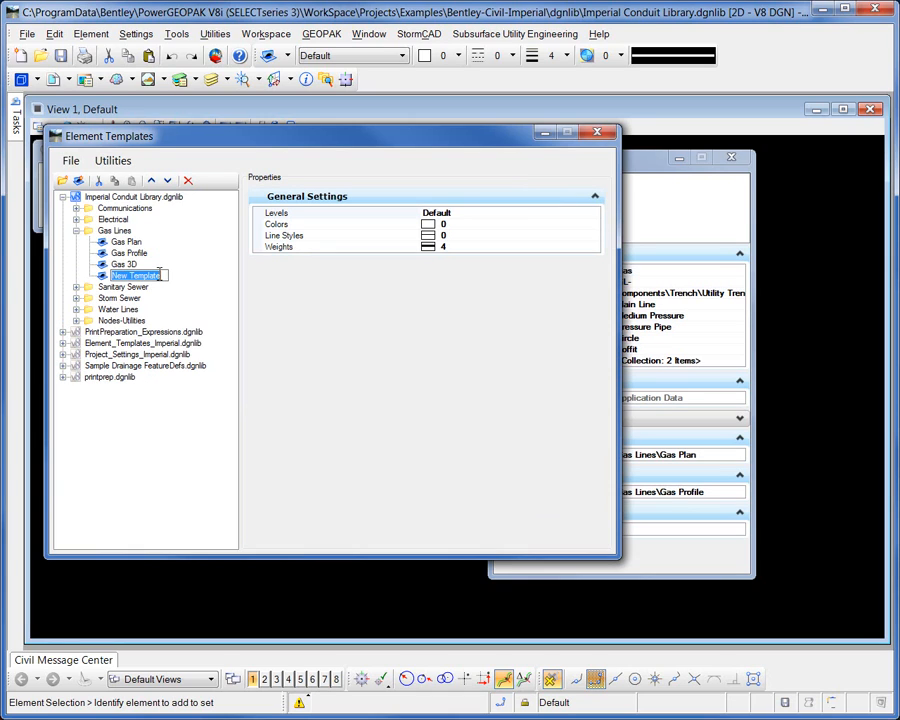
text(Gas)
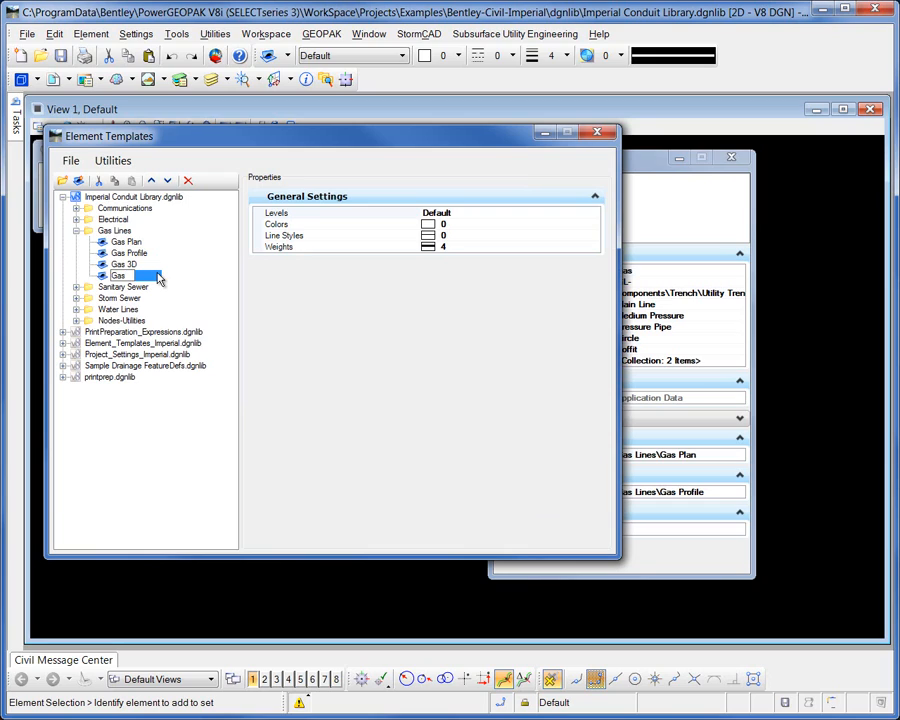
text( Welded Steel)
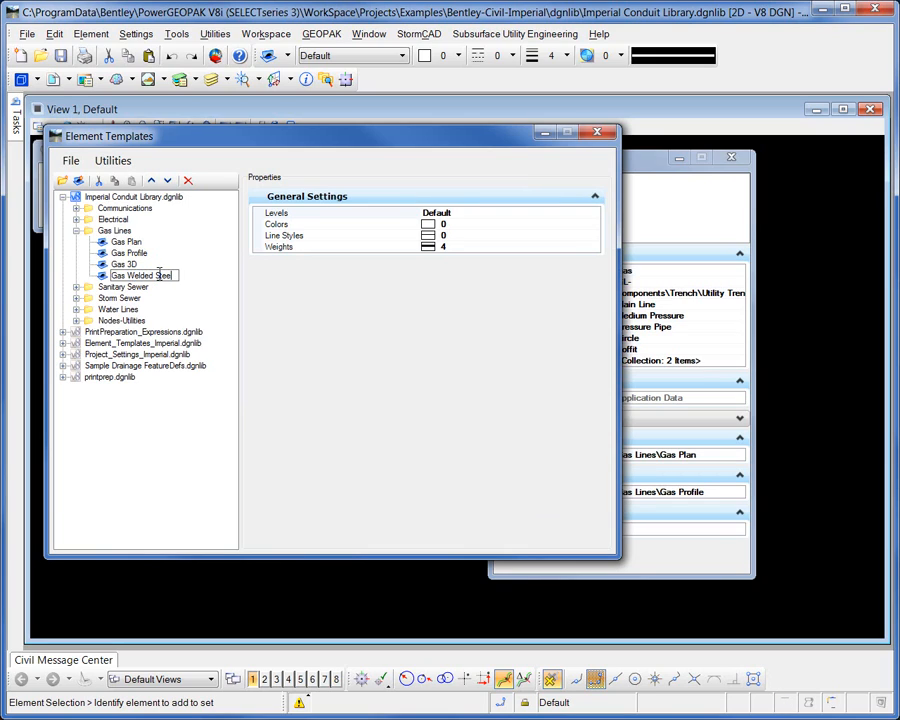
text( 3D)
key(Return)
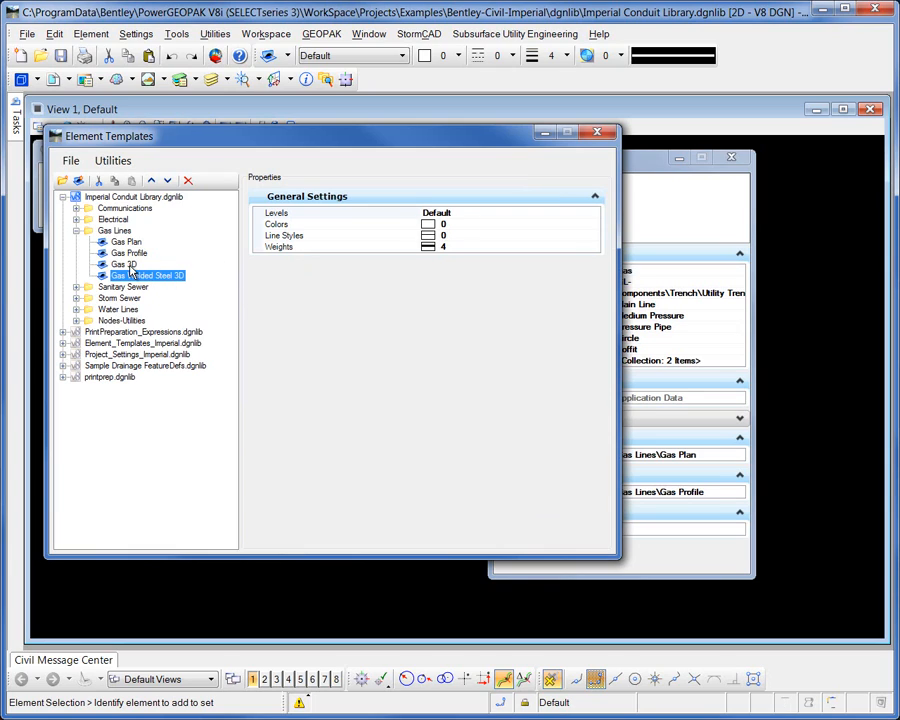
click(122, 264)
click(172, 276)
click(187, 180)
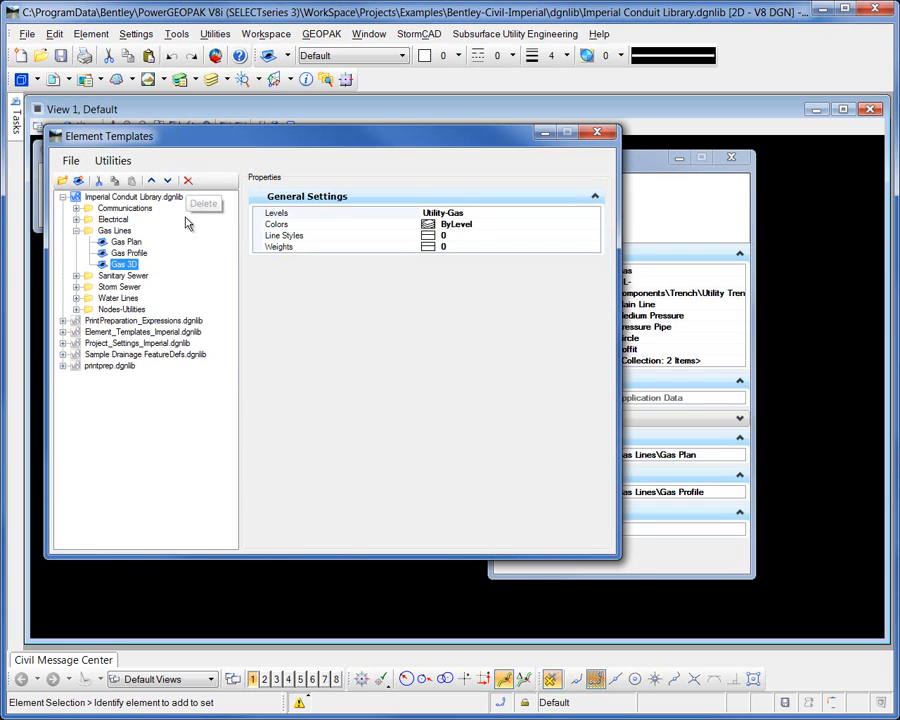
Duplicate the Gas 3D element template within the Gas Lines group and rename the copy Gas Welded Steel 3D
right_click(124, 264)
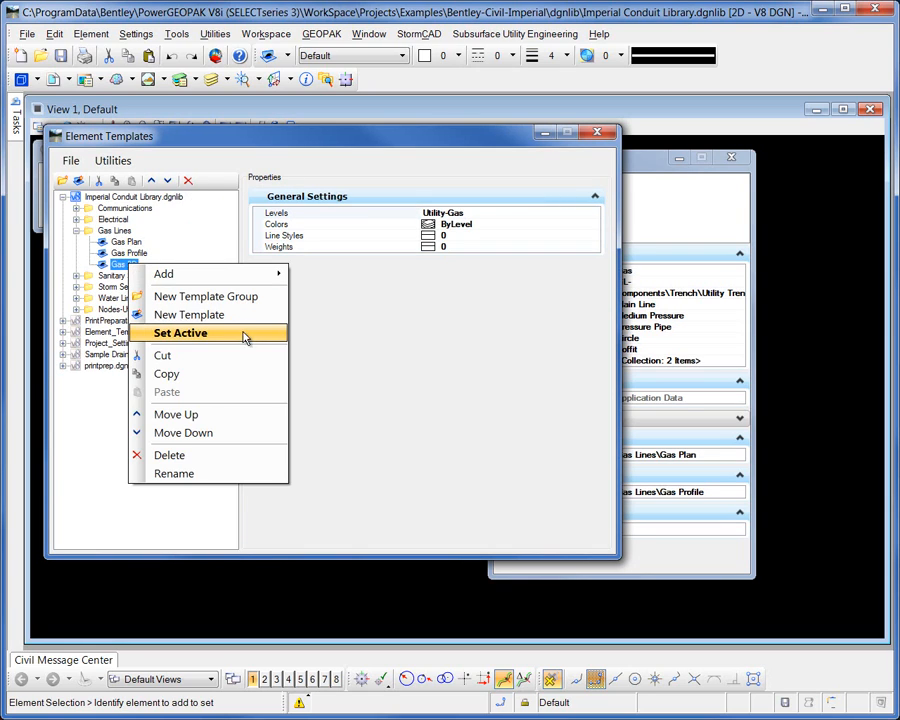
click(185, 375)
click(118, 231)
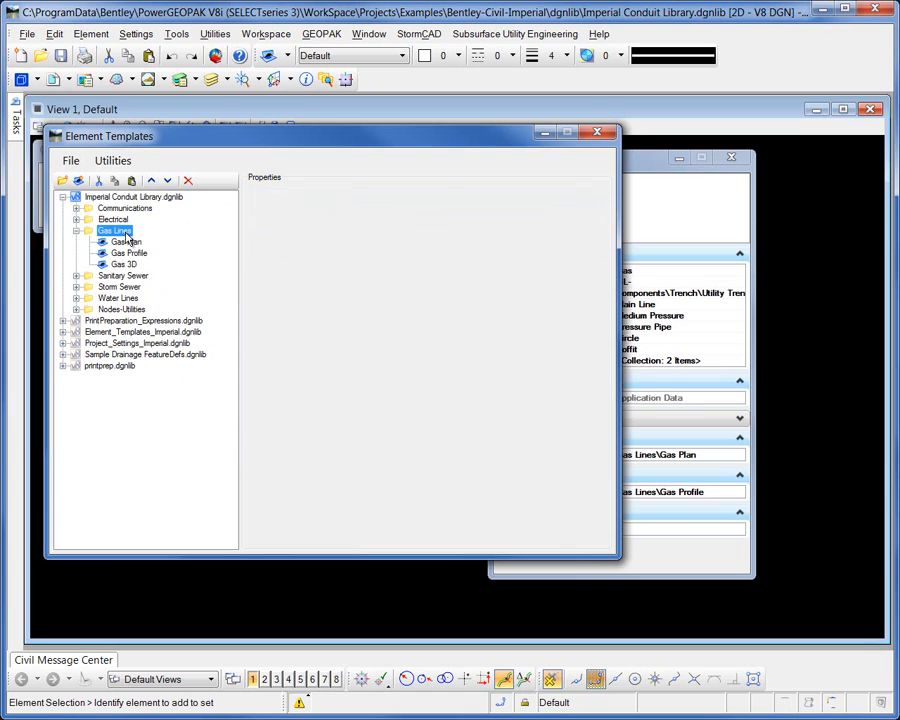
right_click(124, 231)
click(176, 317)
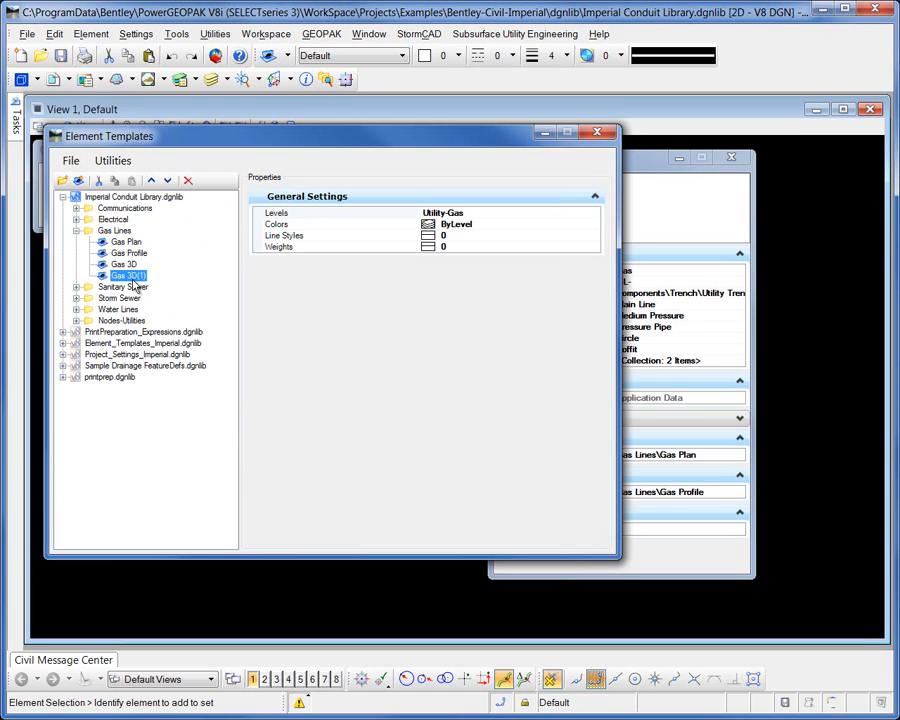
click(135, 276)
drag(128, 276, 182, 278)
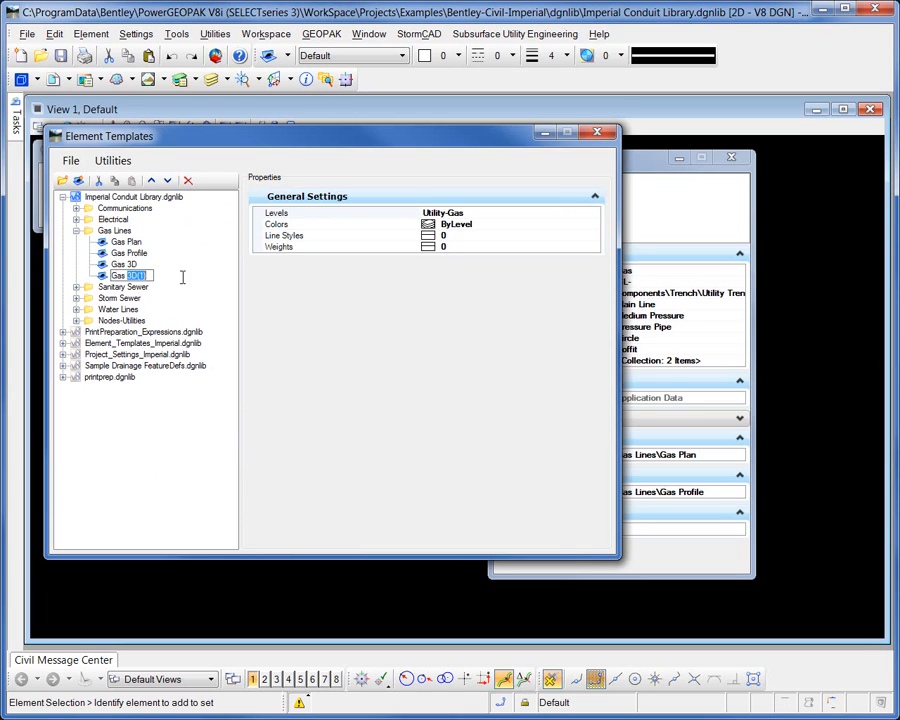
text(Welded Steel 3D)
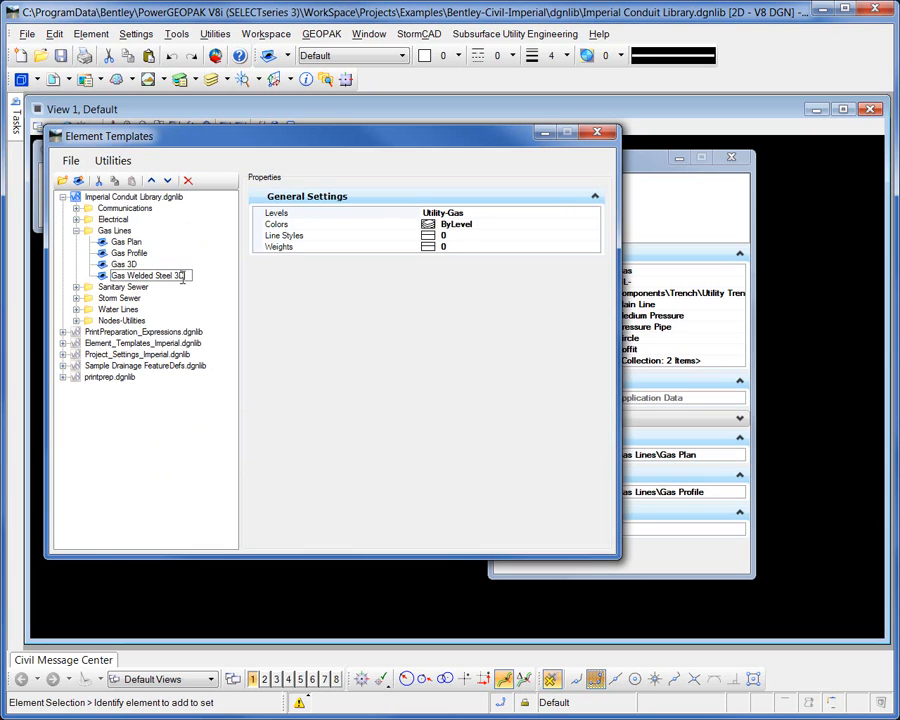
key(Return)
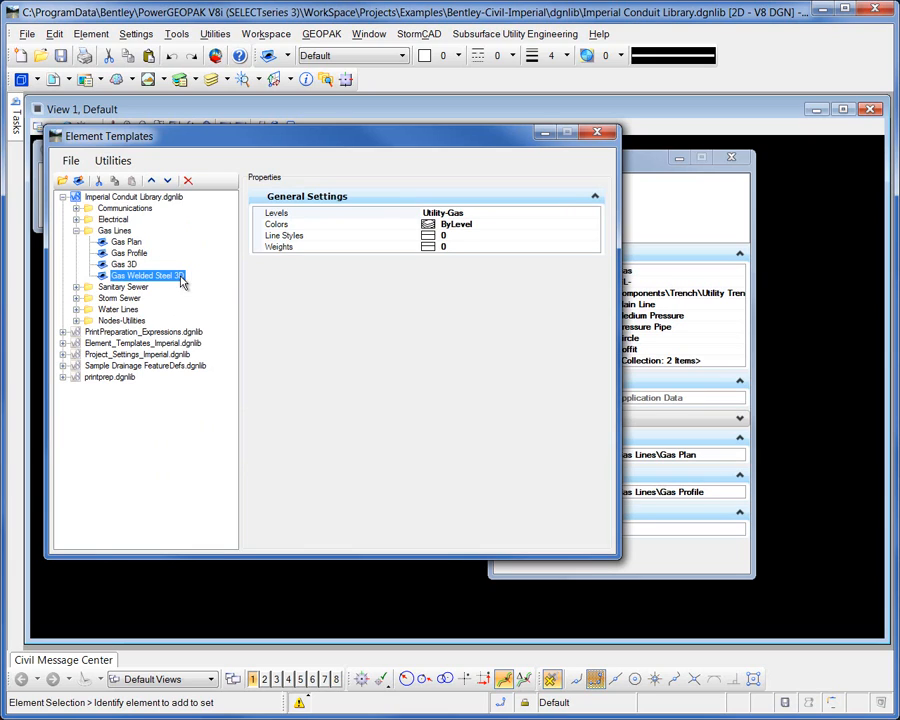
Add a Material setting to the Gas Welded Steel 3D element template
click(479, 226)
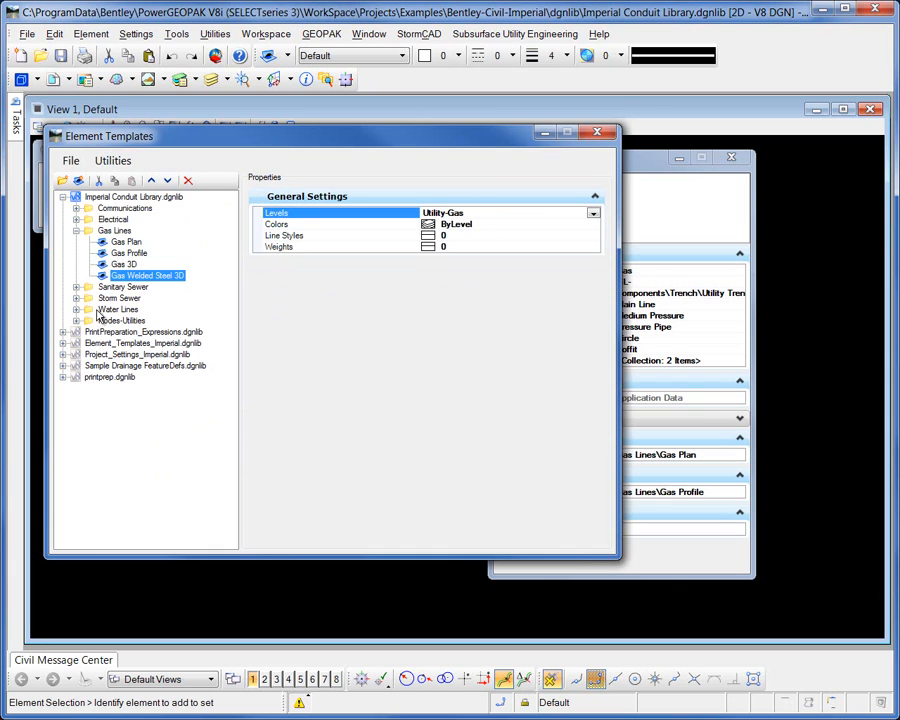
right_click(121, 278)
mouse_move(146, 292)
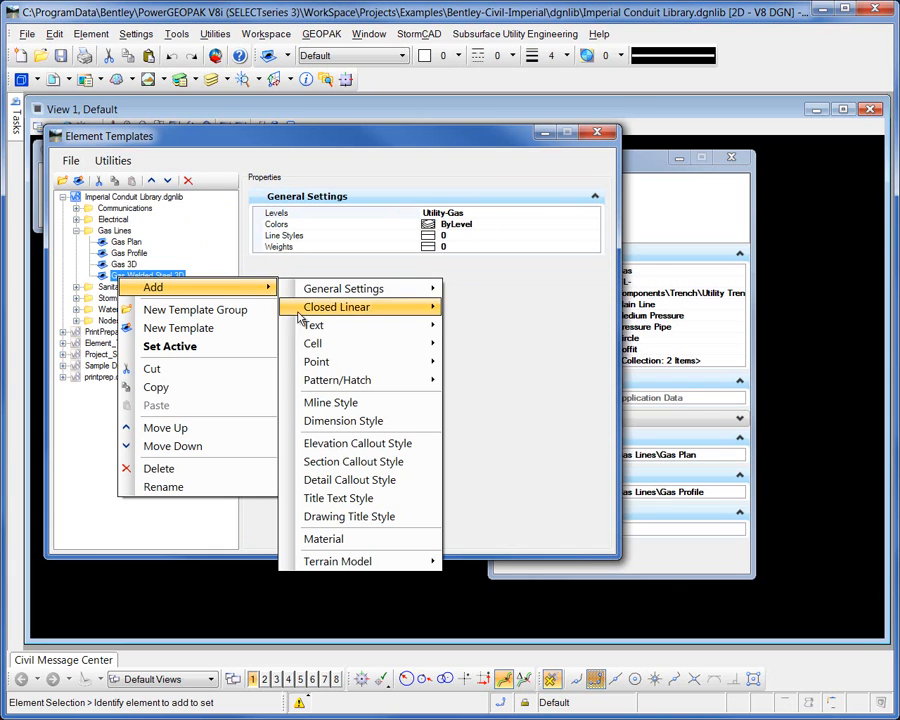
click(362, 540)
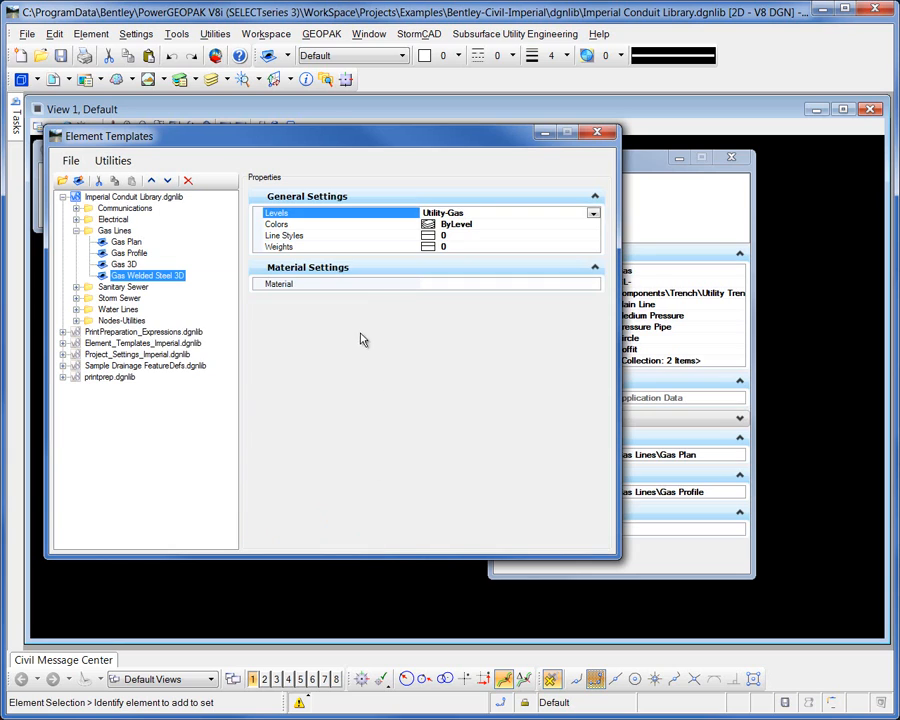
Set the Gas Welded Steel 3D template's material to Steel carbon from the Metals.pal palette
click(438, 286)
click(594, 285)
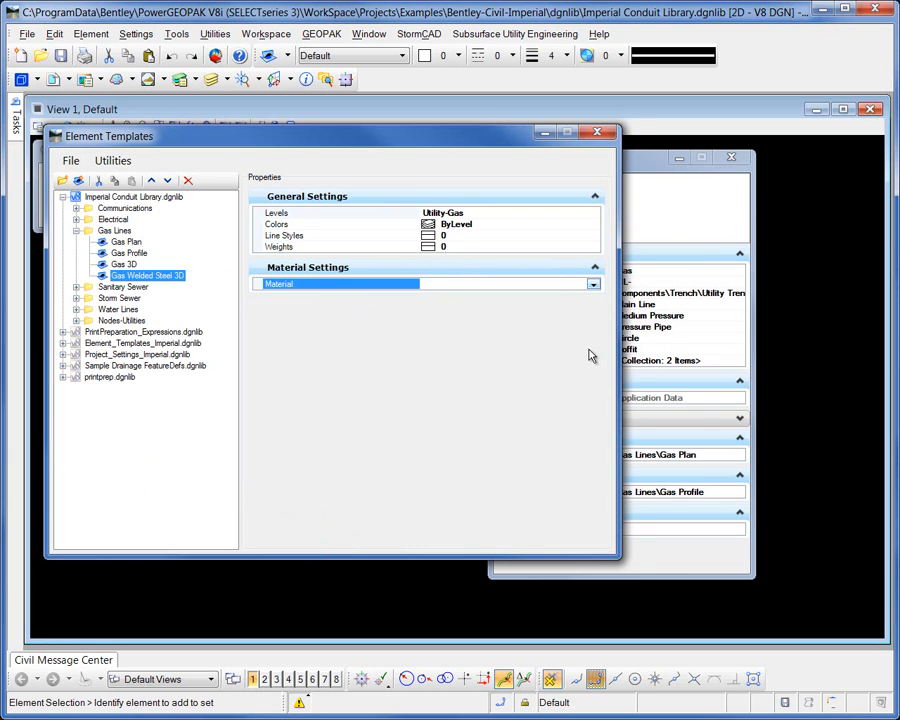
click(465, 302)
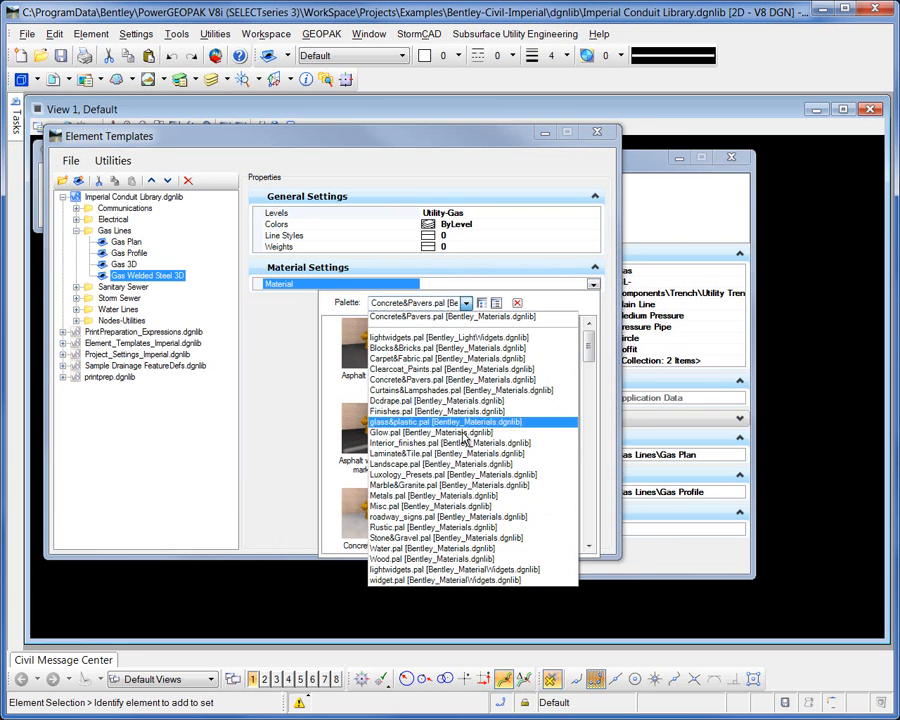
click(405, 495)
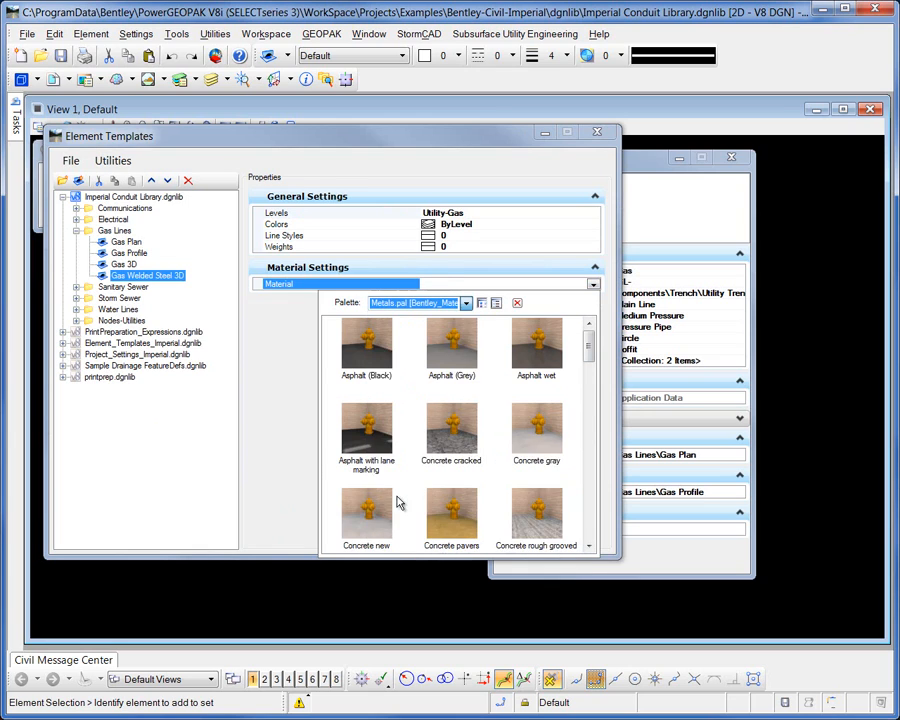
drag(588, 366, 593, 510)
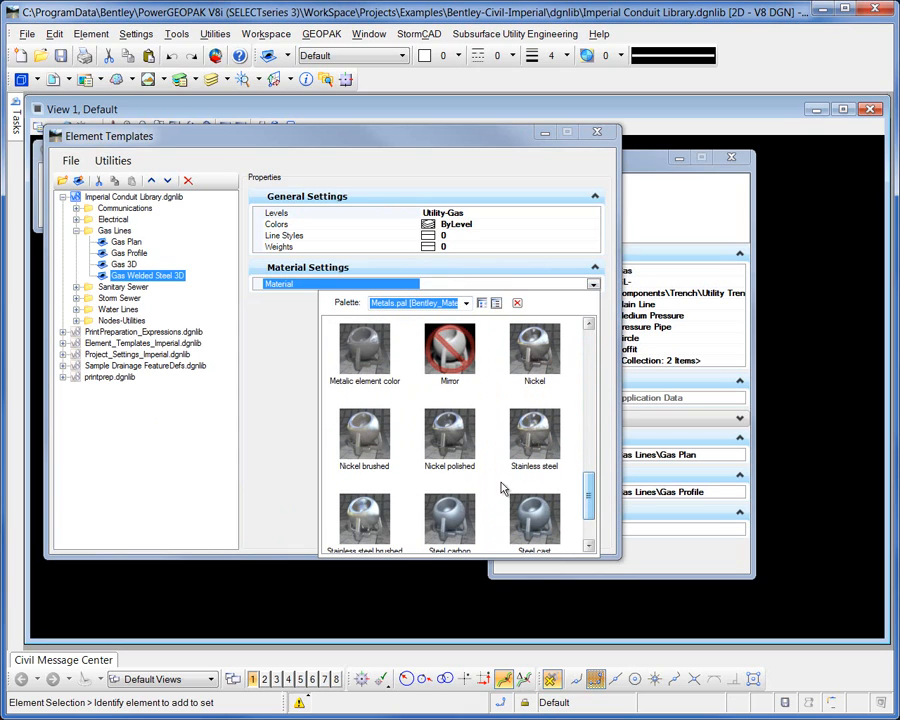
scroll(590, 507, down, 1)
scroll(590, 507, down, 1)
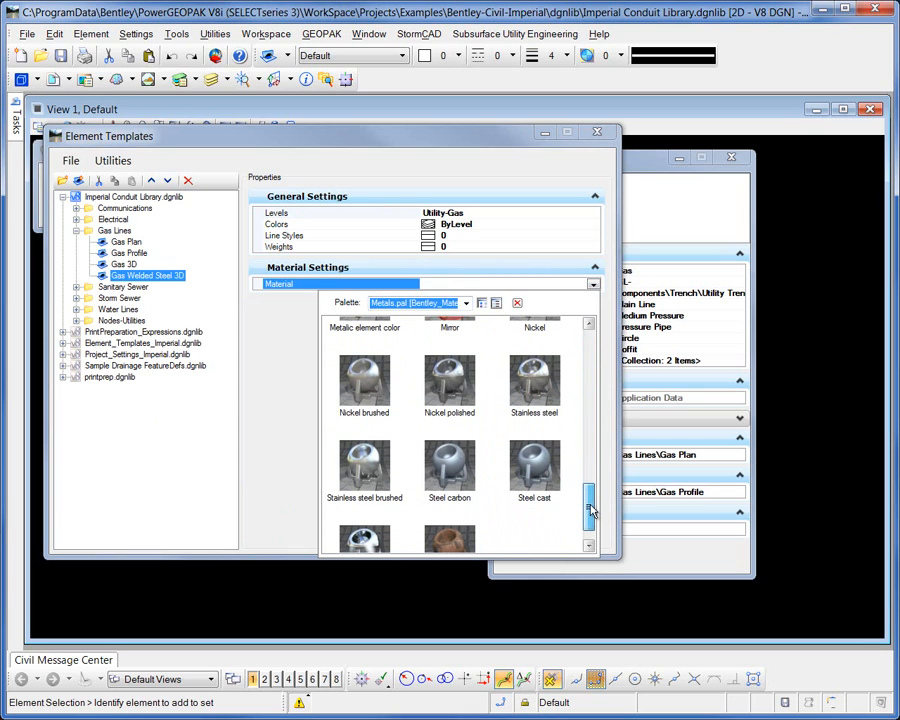
click(460, 485)
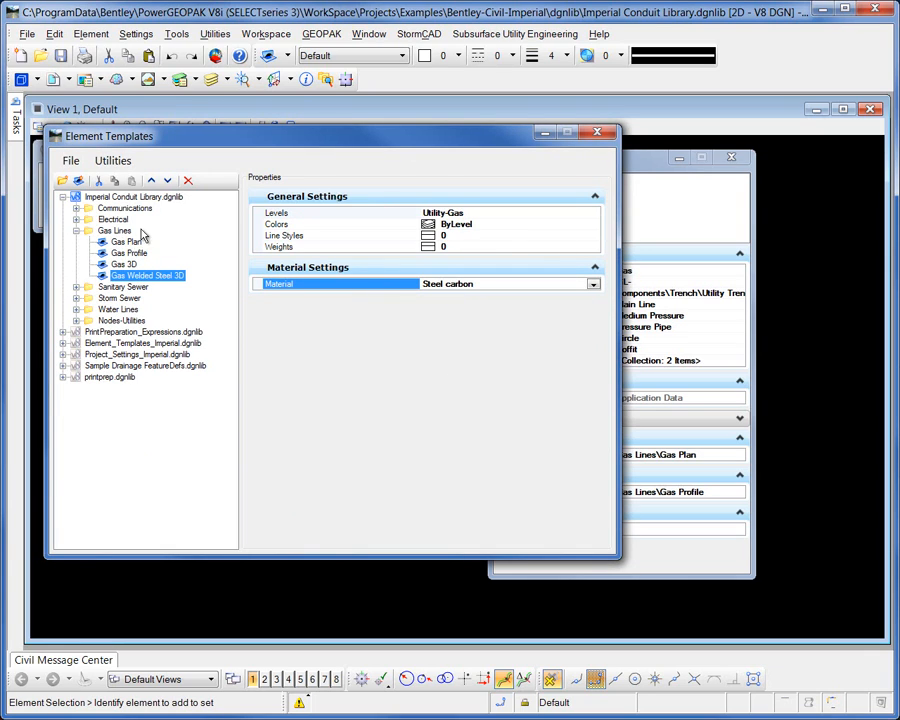
Close the element templates and assign Gas Lines\Gas Welded Steel 3D as the 3D template of Gas Line Welded Steel
click(597, 133)
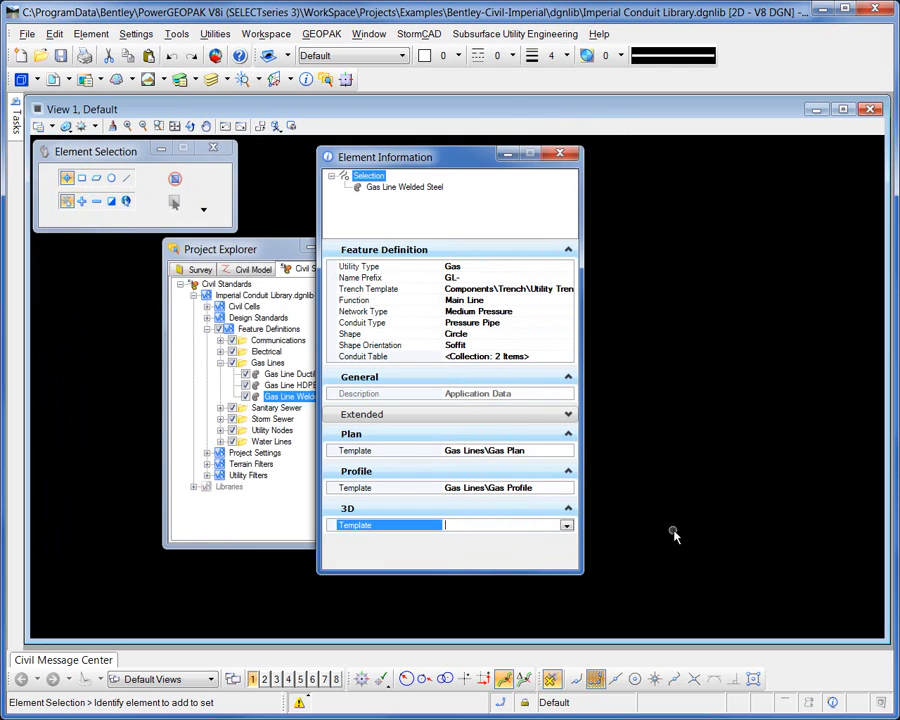
click(566, 525)
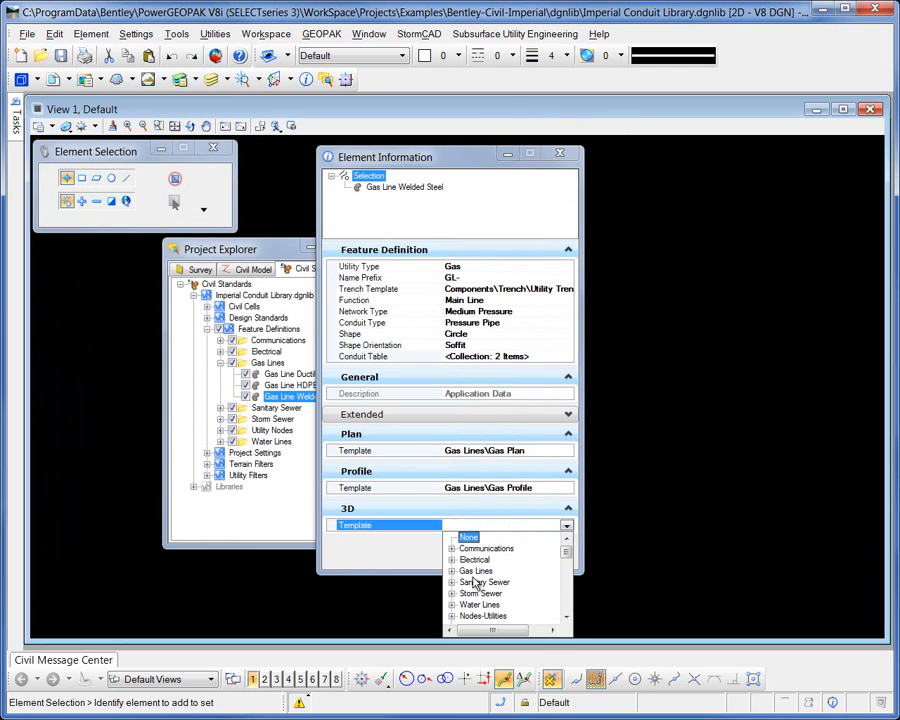
click(452, 571)
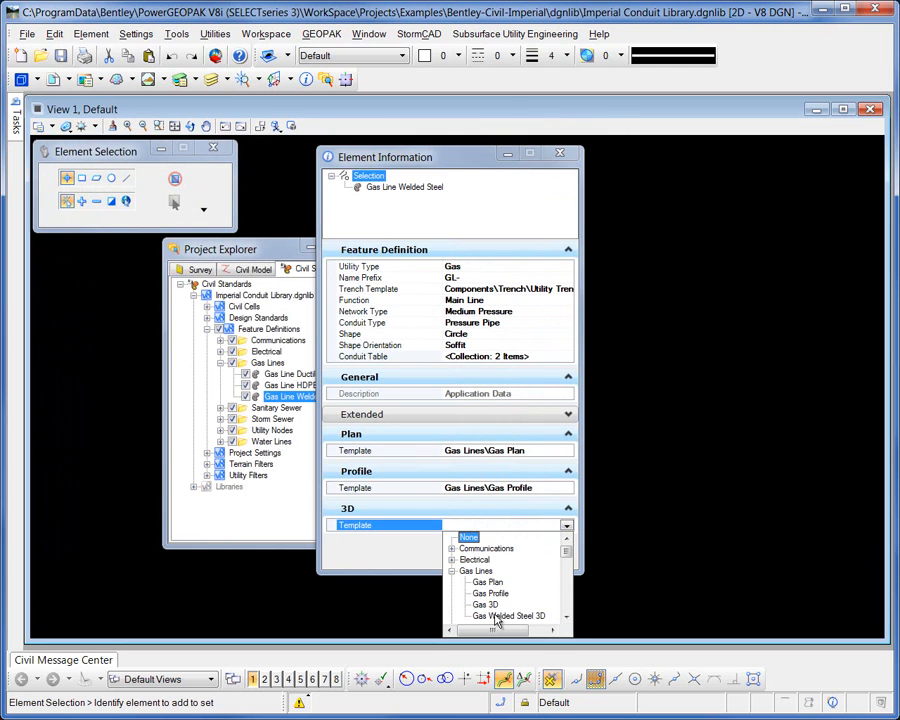
click(495, 616)
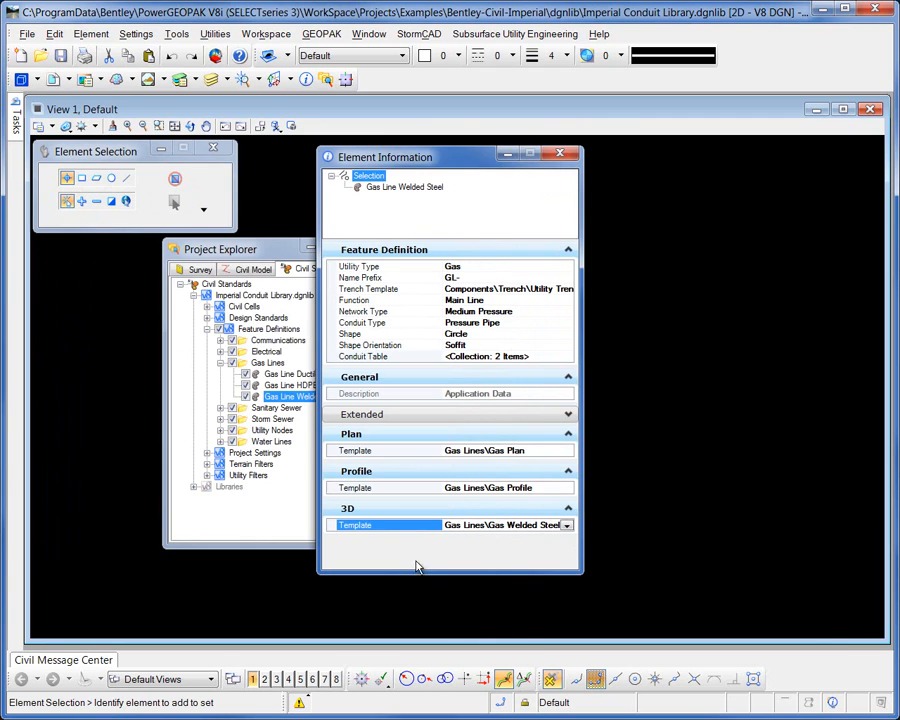
drag(455, 167, 570, 165)
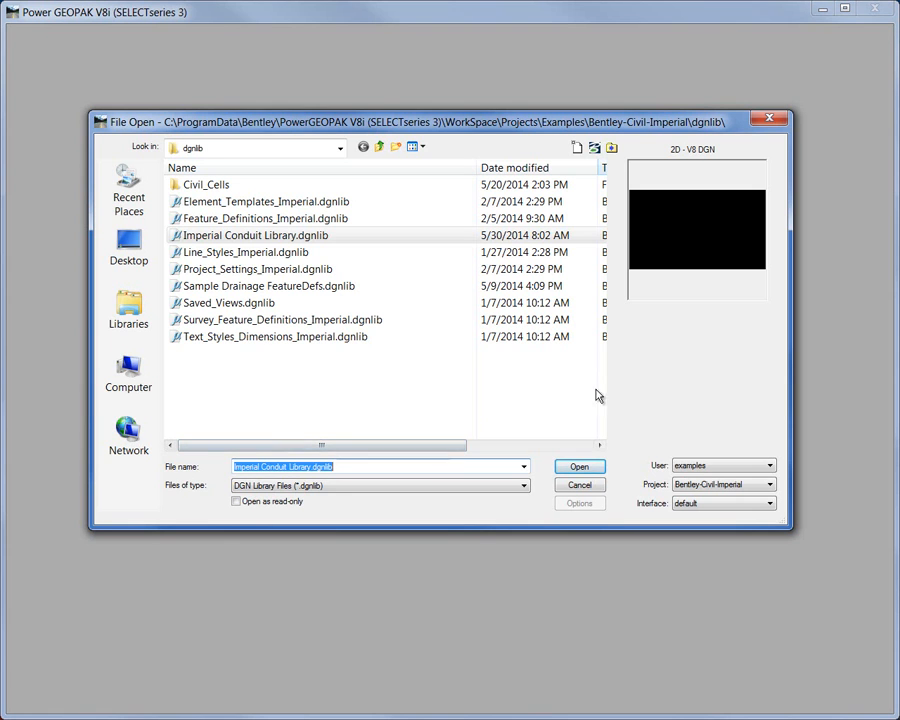
Open the MicroStation DGN file Surveyed Utilities.dgn from C:\2014\SU Train\Chapter 5 - Utility from 2D Feature
click(340, 148)
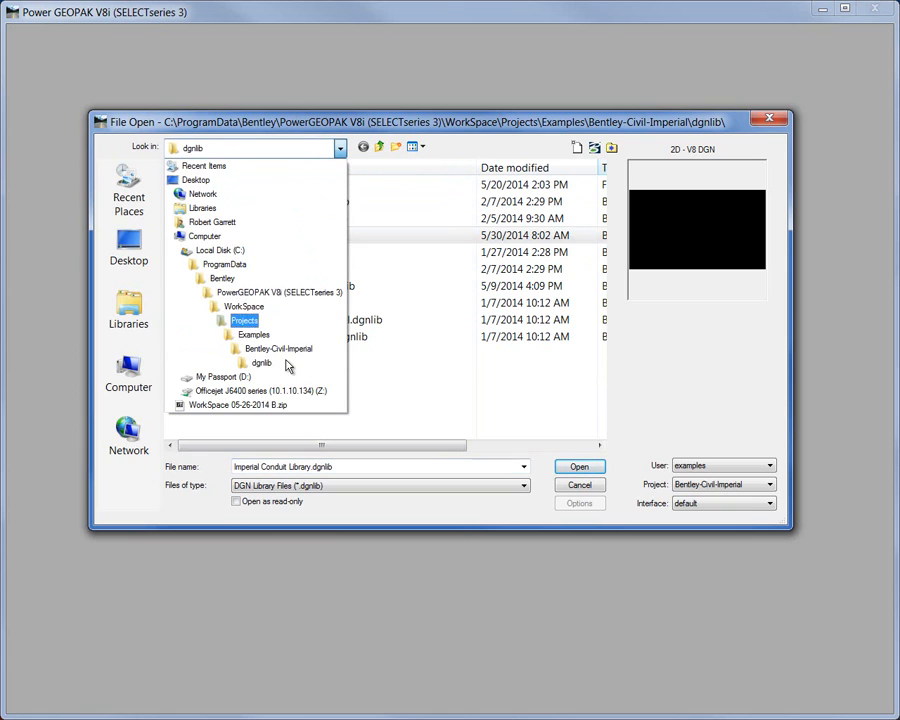
click(220, 250)
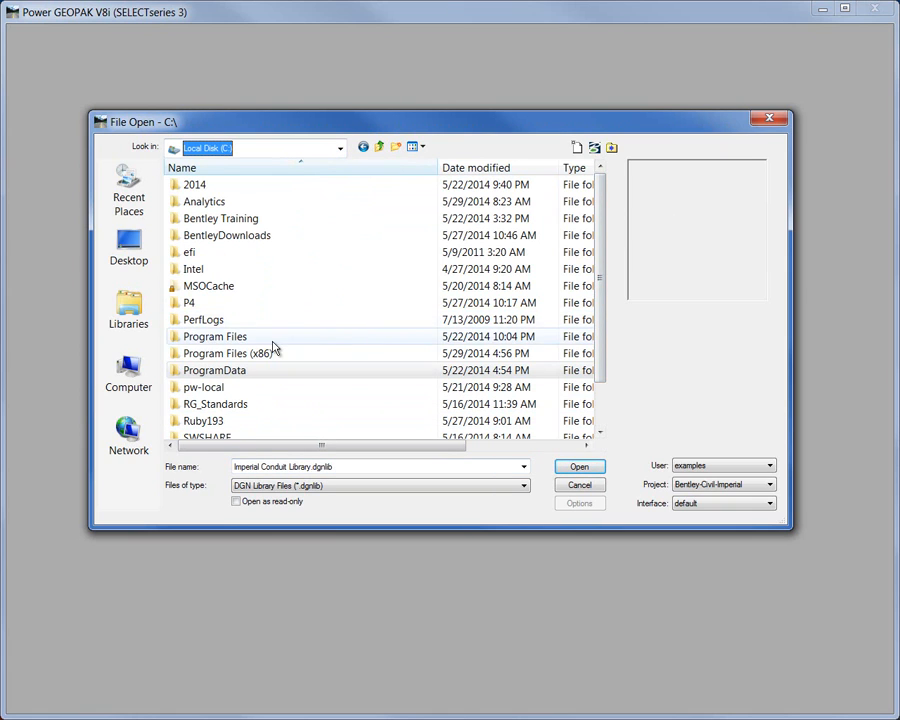
double_click(199, 187)
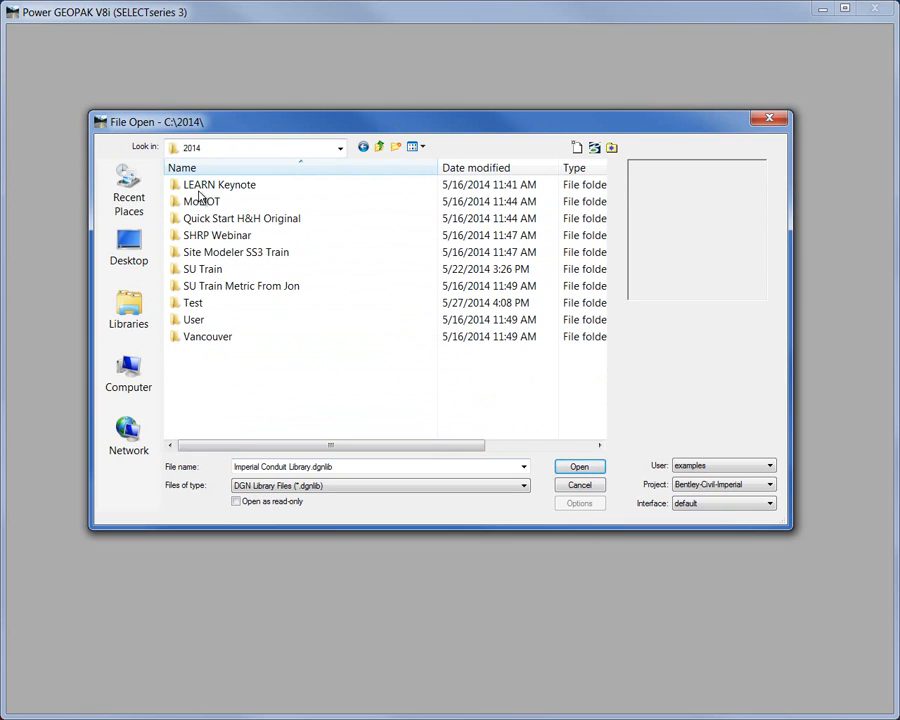
double_click(203, 272)
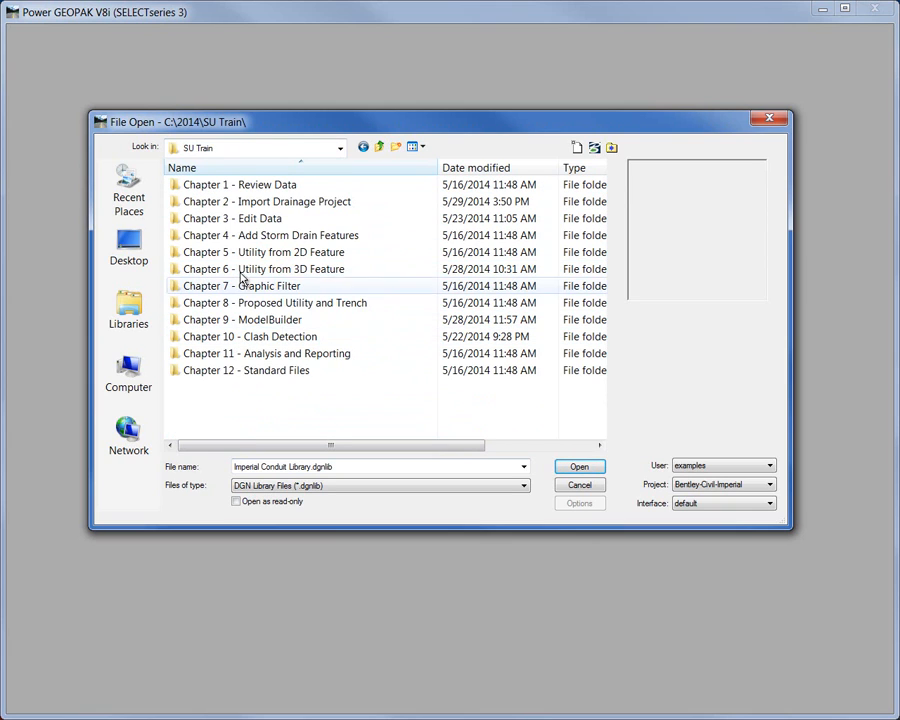
double_click(241, 253)
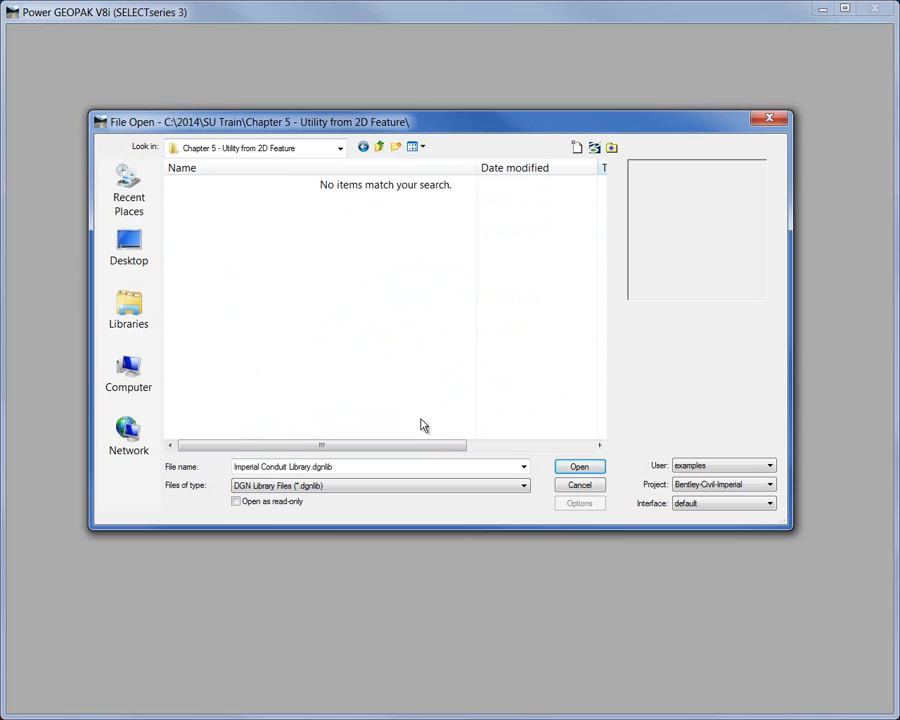
click(435, 486)
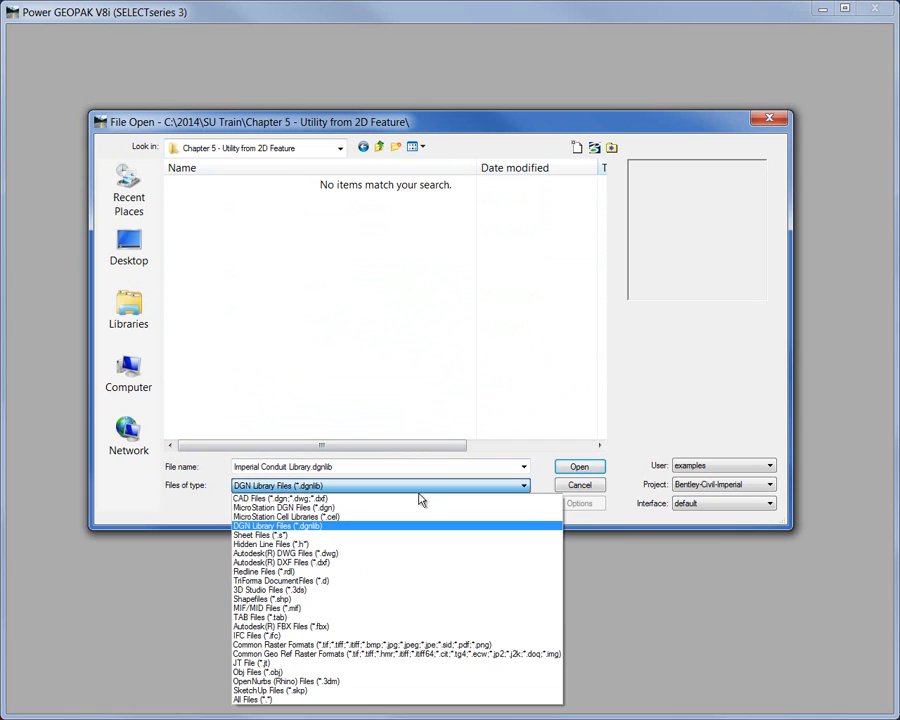
click(284, 507)
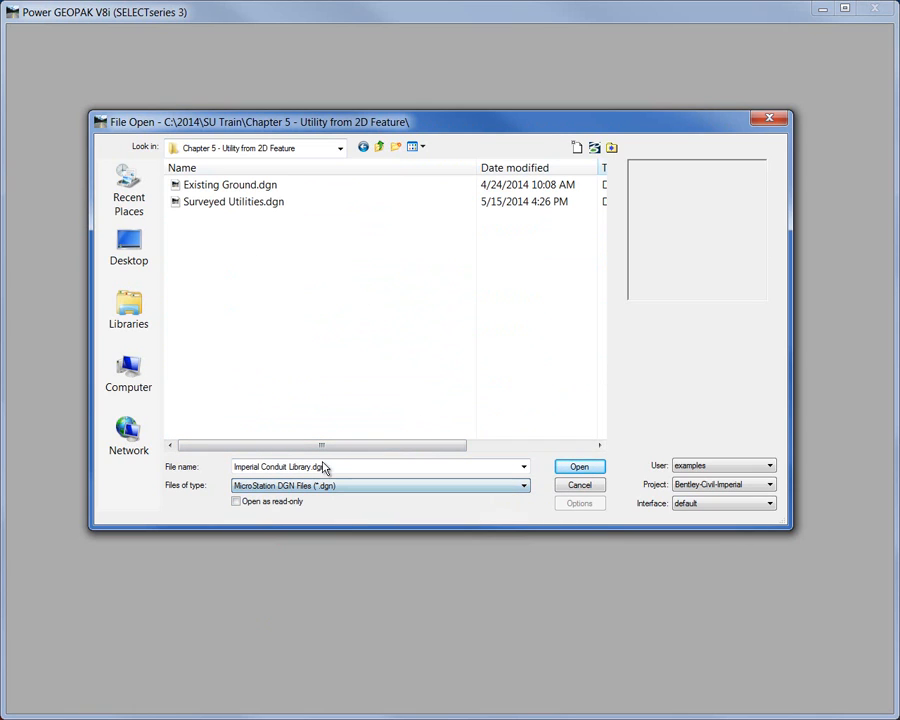
double_click(219, 203)
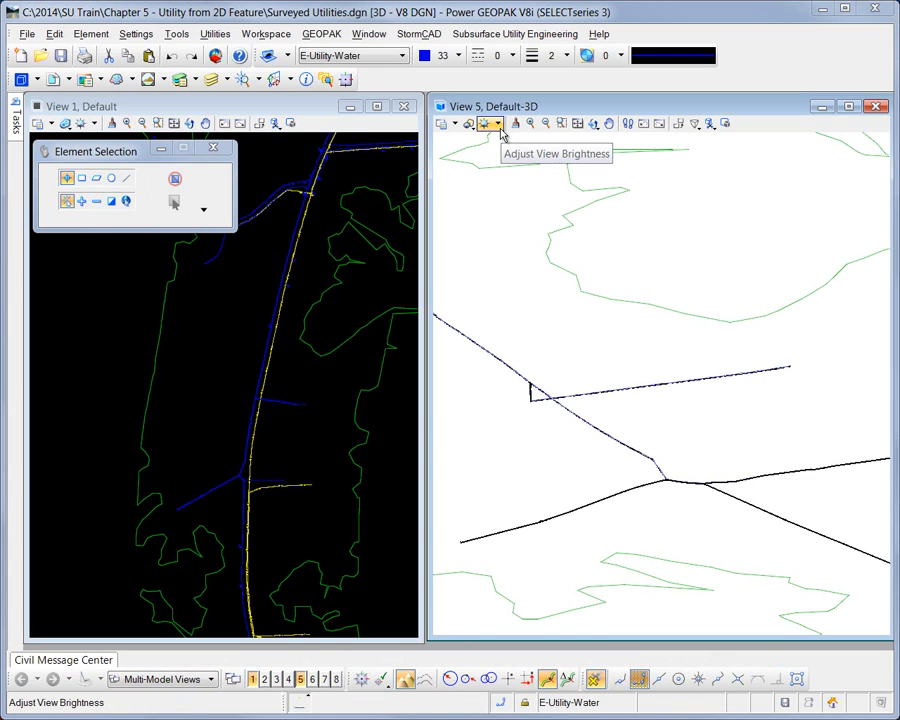
Set the display style of the Default-3D view to Smooth with Shadows
click(469, 124)
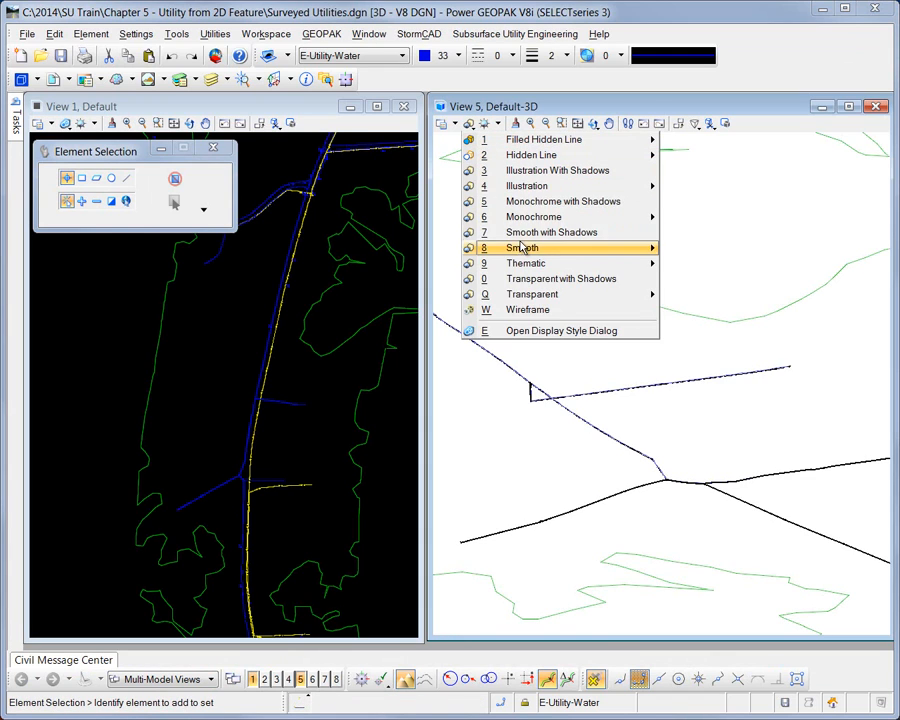
click(528, 236)
shift+middle_drag(612, 347, 649, 367)
shift+middle_drag(707, 413, 686, 398)
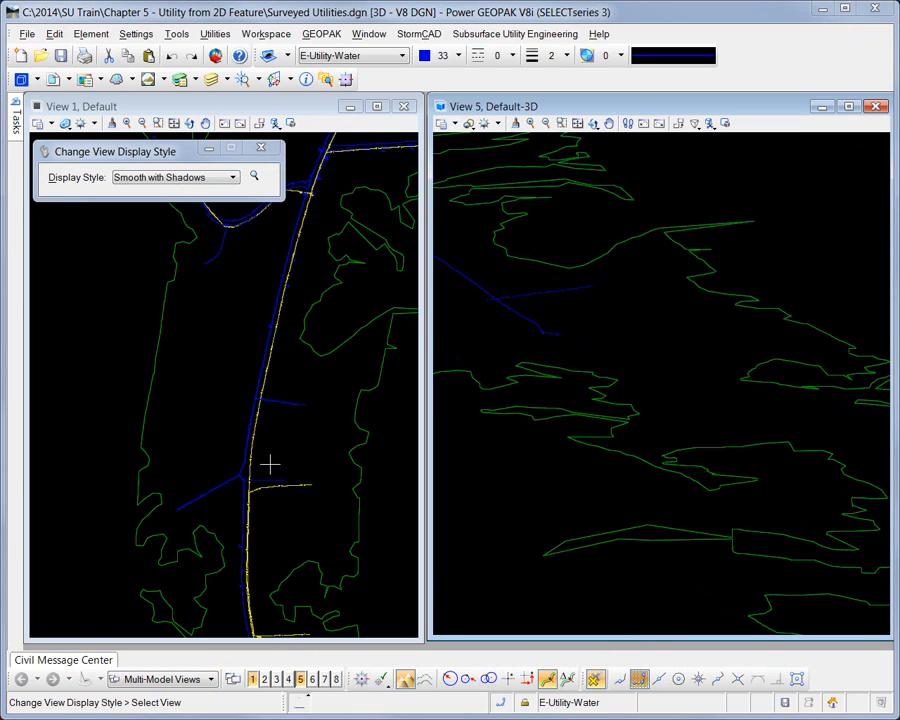
scroll(270, 463, up, 4)
key(Escape)
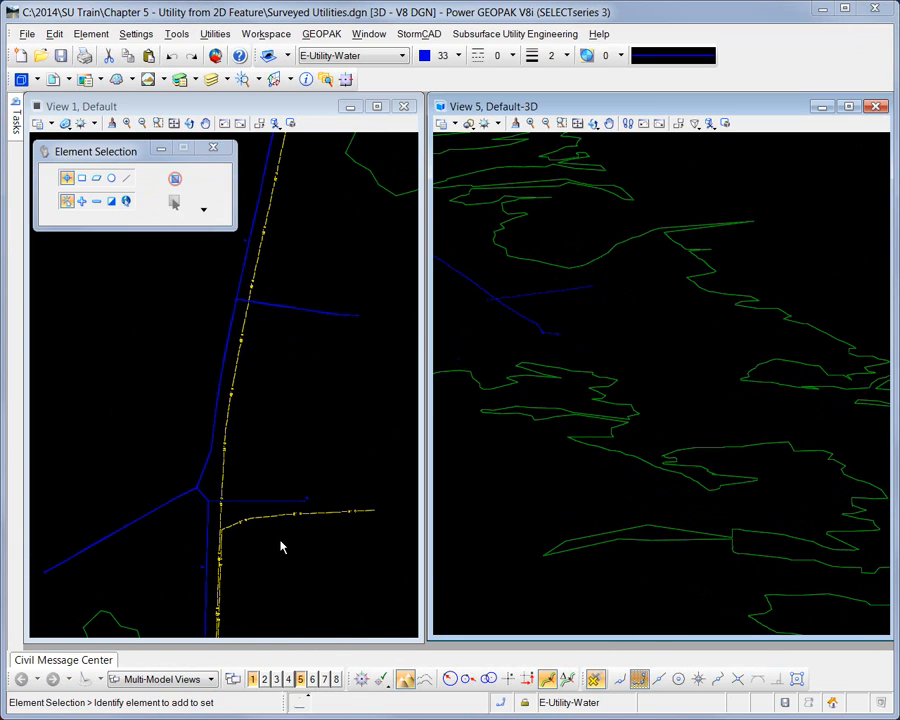
Activate the Subsurface Utility Engineering product add-in for the Surveyed Utilities drawing
scroll(270, 540, up, 4)
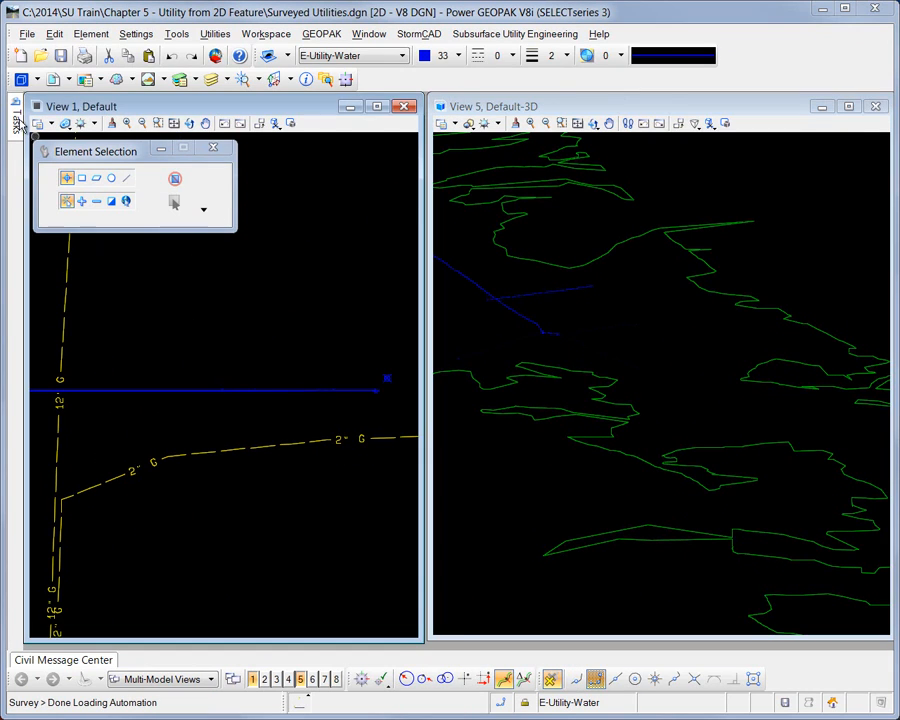
mouse_move(21, 126)
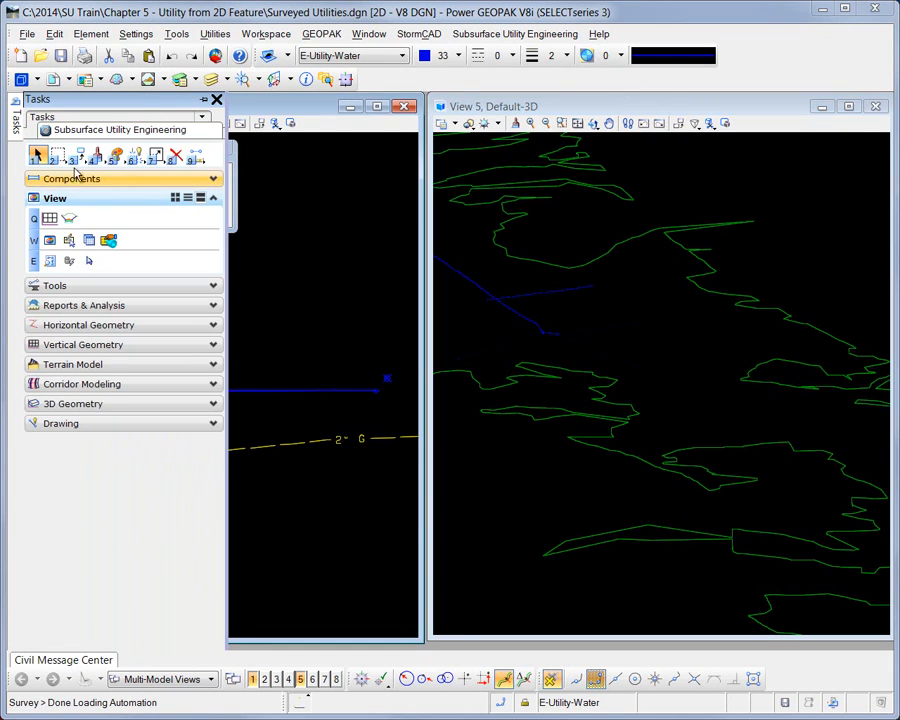
click(88, 178)
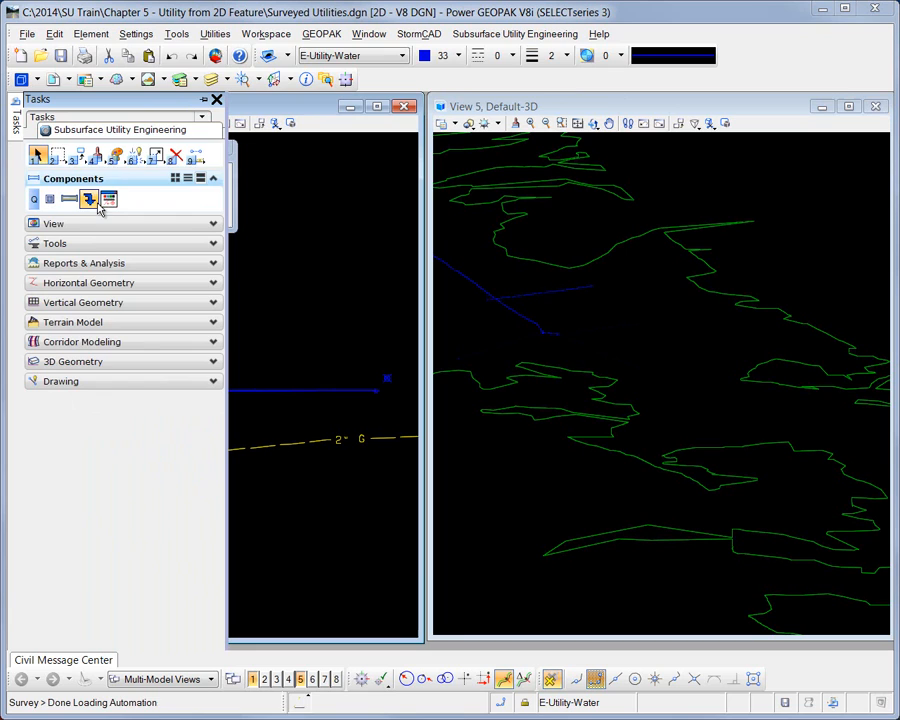
click(176, 33)
mouse_move(280, 98)
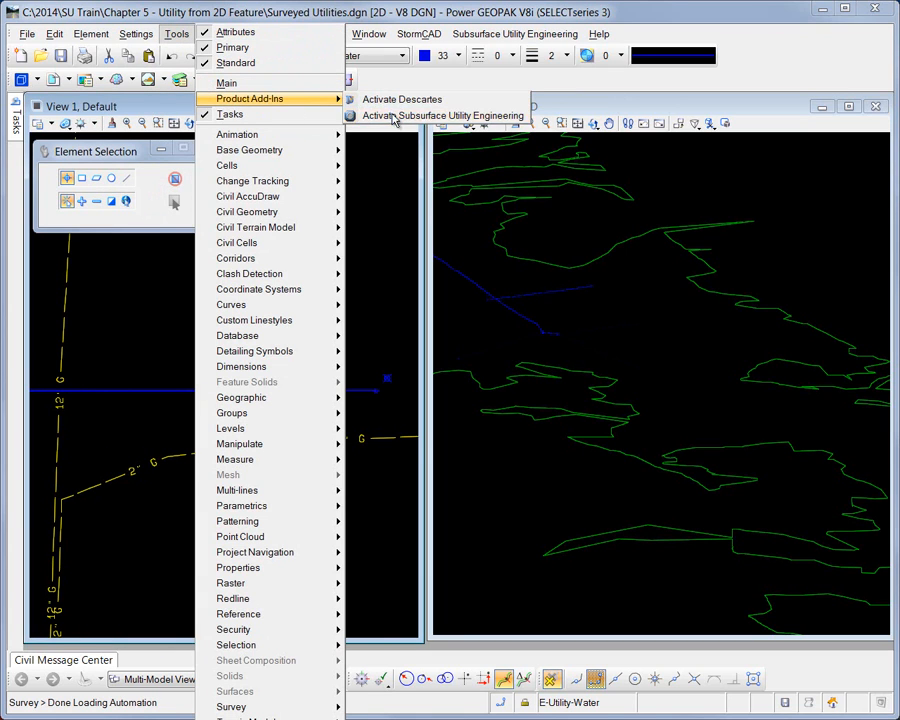
click(395, 116)
Start extracting utilities from graphics with feature definition Gas Line Welded Steel and description 12"
mouse_move(21, 128)
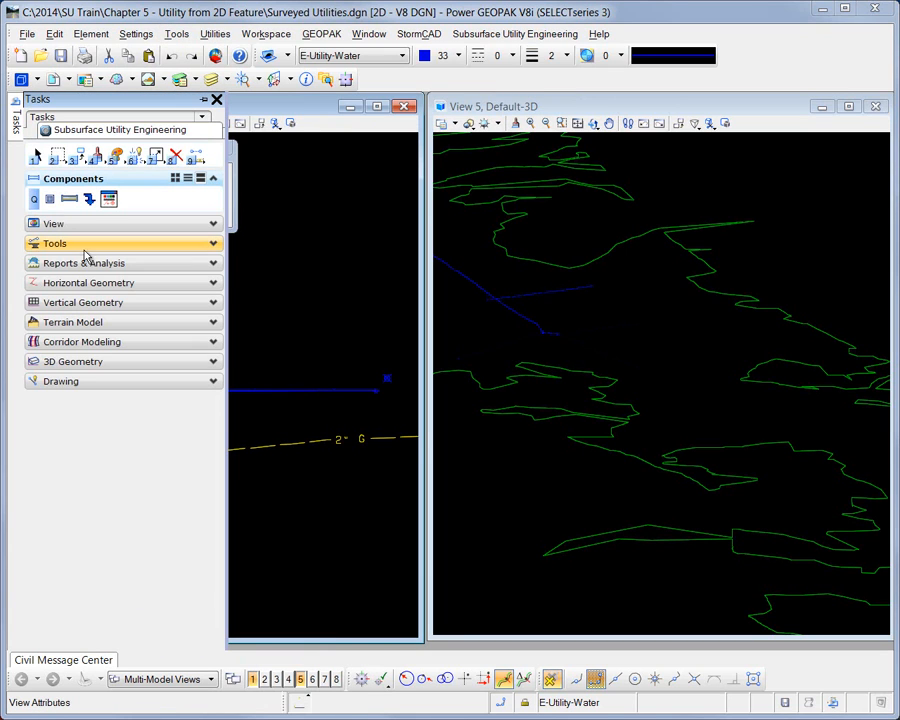
click(89, 199)
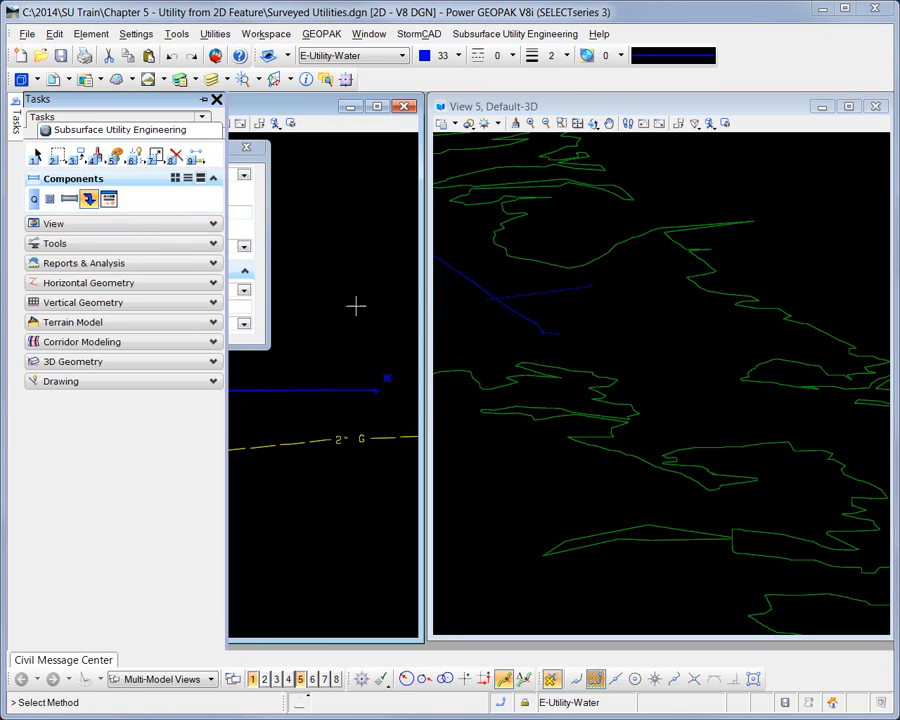
click(244, 291)
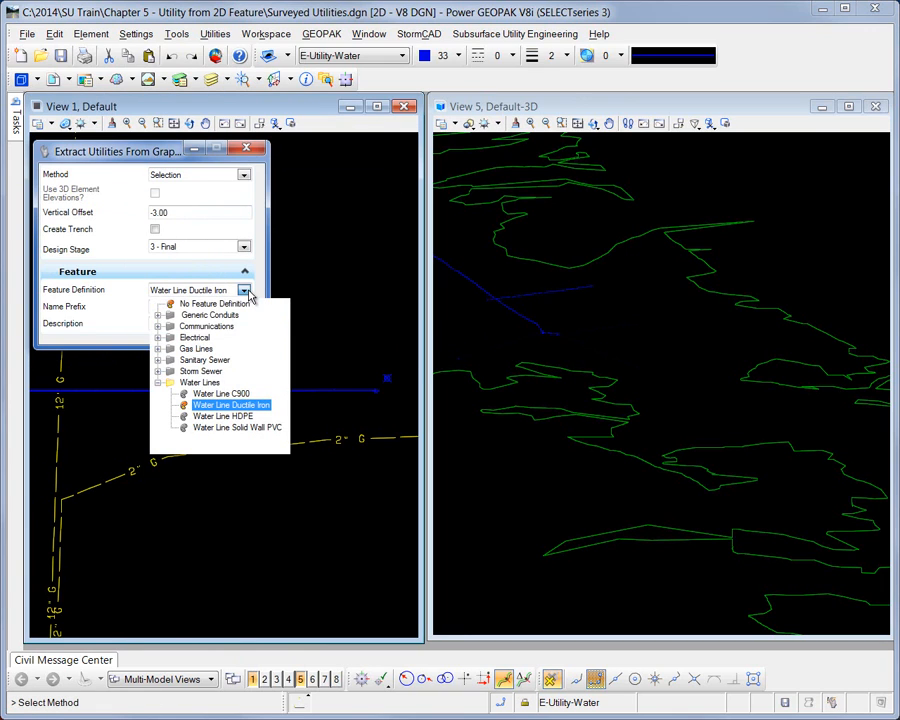
click(158, 349)
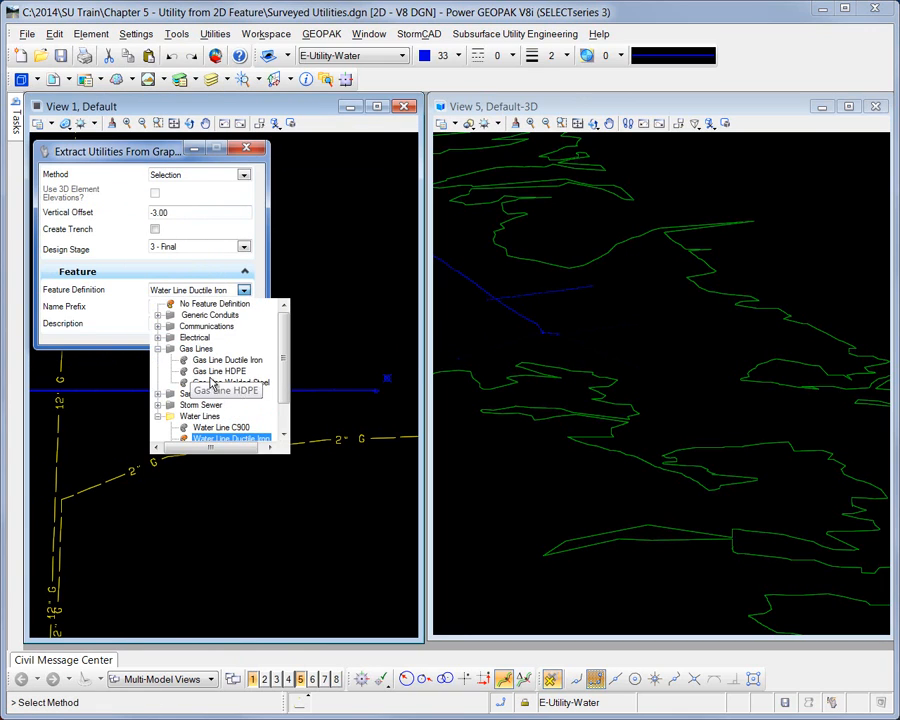
click(233, 391)
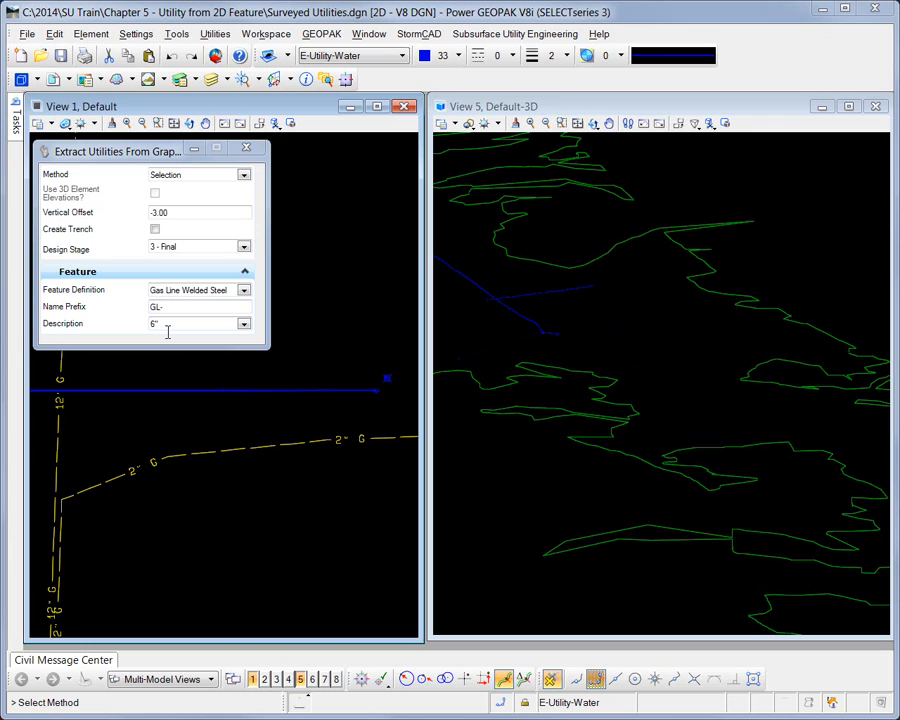
scroll(186, 410, down, 1)
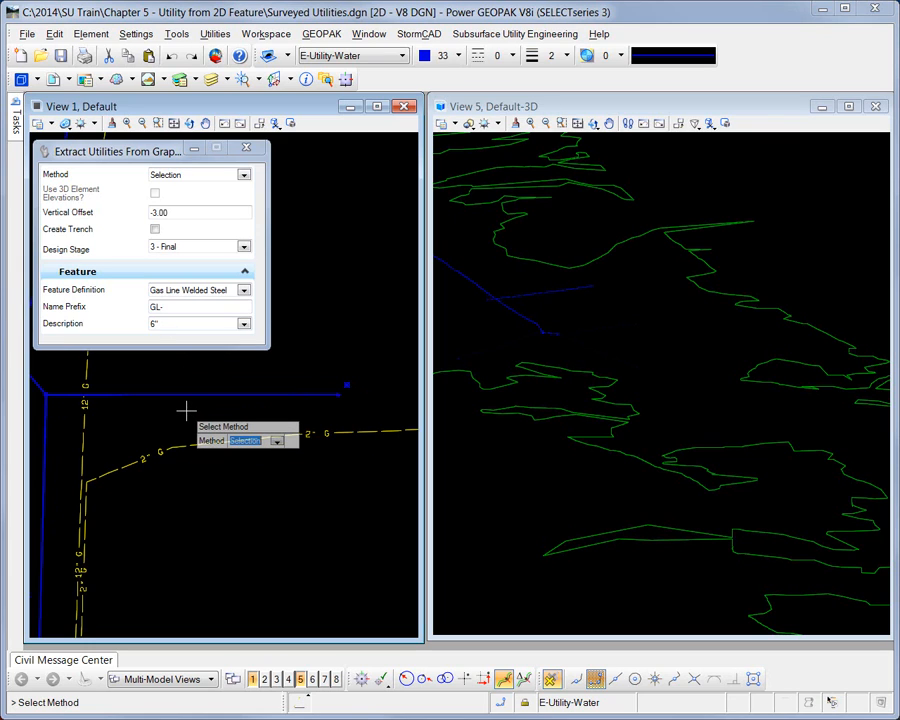
scroll(175, 412, up, 2)
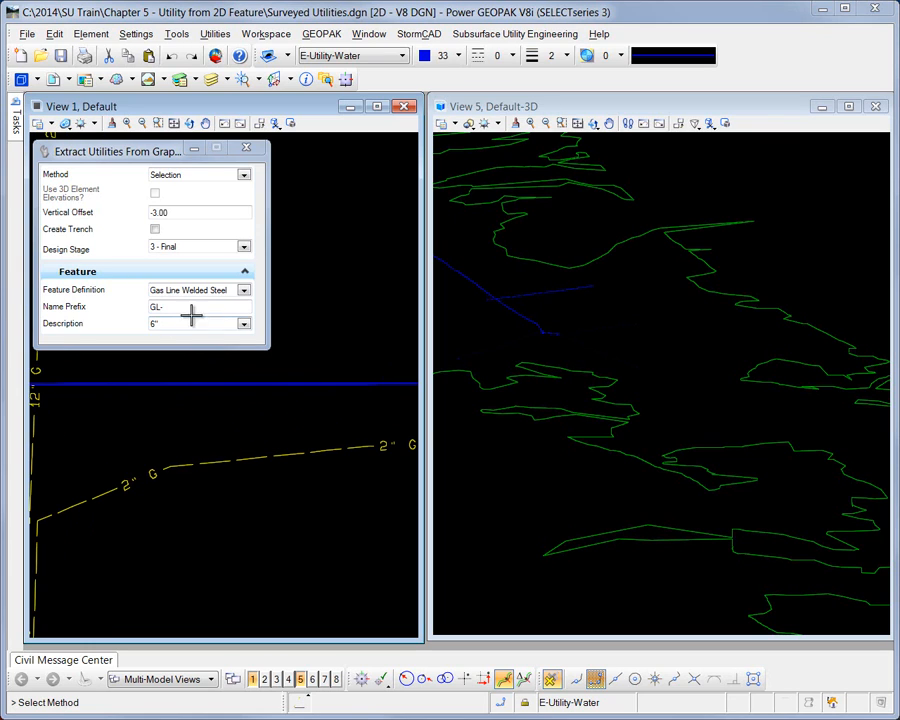
scroll(222, 391, down, 3)
scroll(97, 406, up, 2)
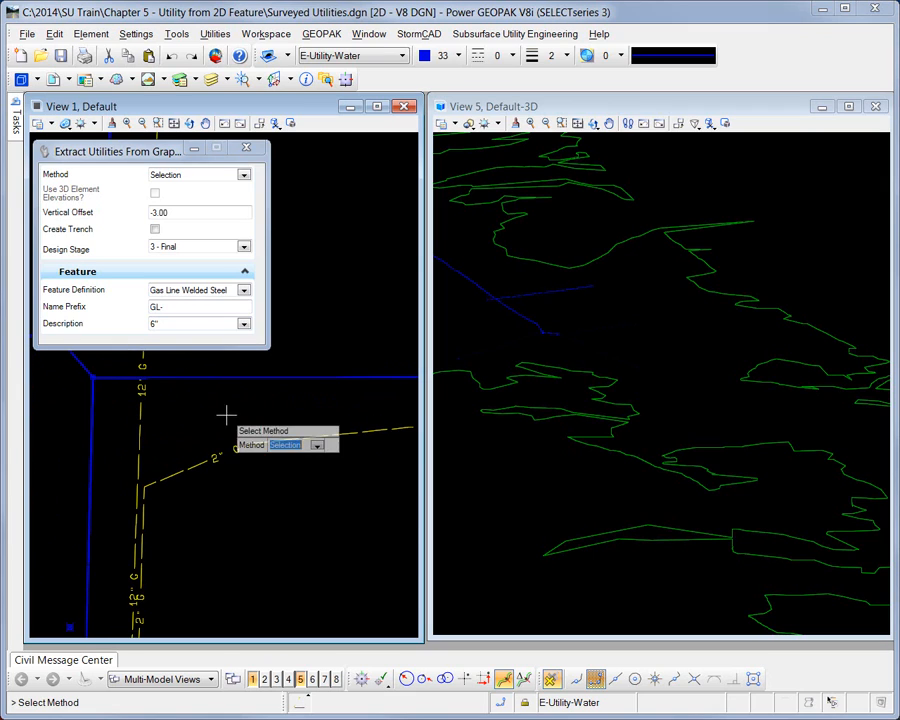
click(244, 327)
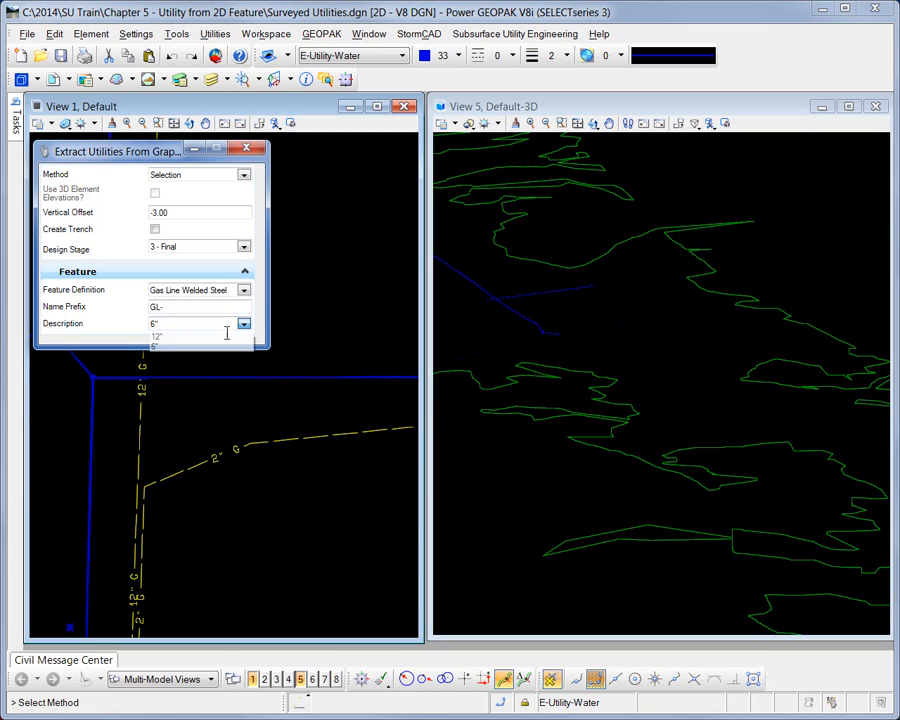
click(157, 338)
Extract the 12" gas line by selection with a vertical offset of -4 and no trench
click(145, 428)
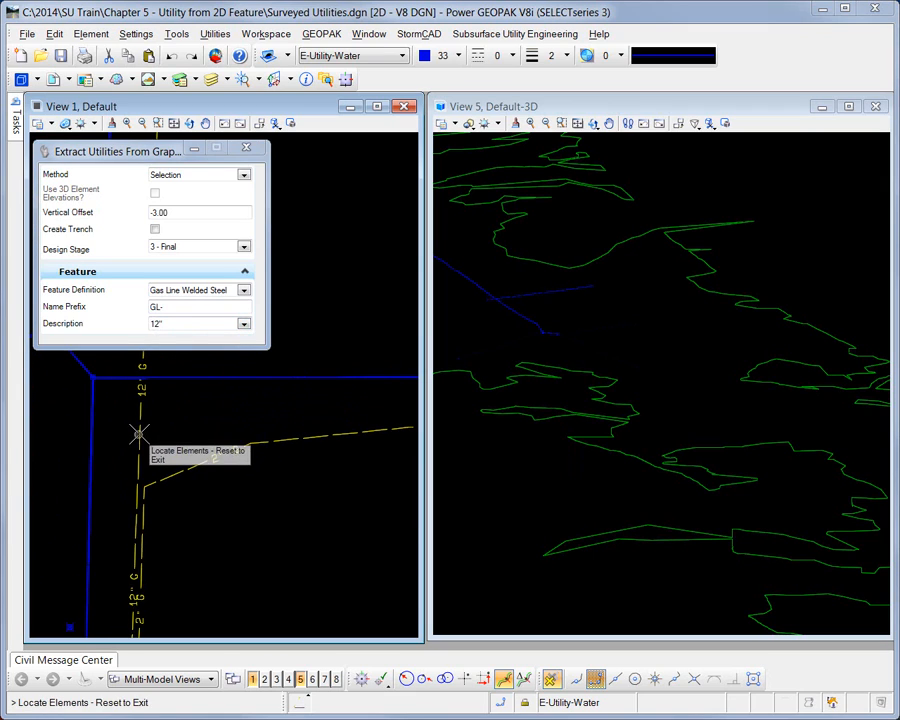
click(138, 429)
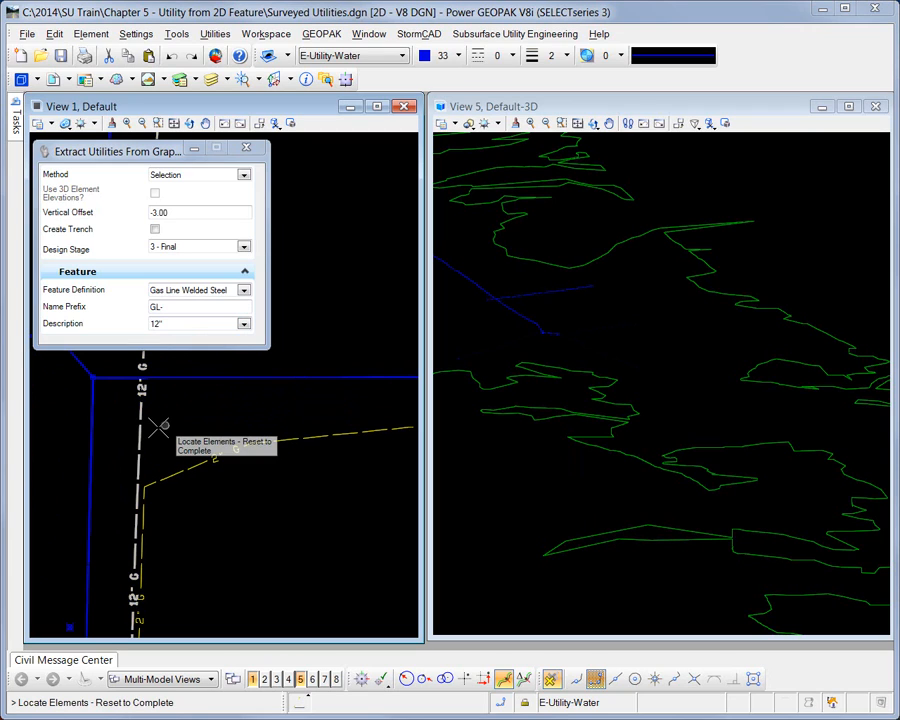
right_click(155, 432)
right_click(163, 424)
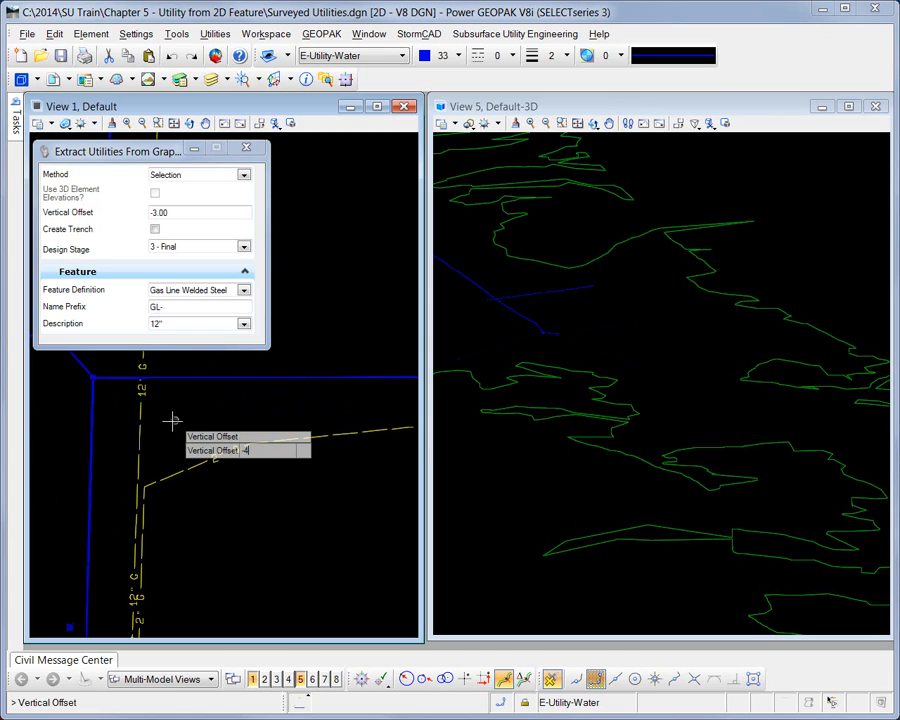
key(Return)
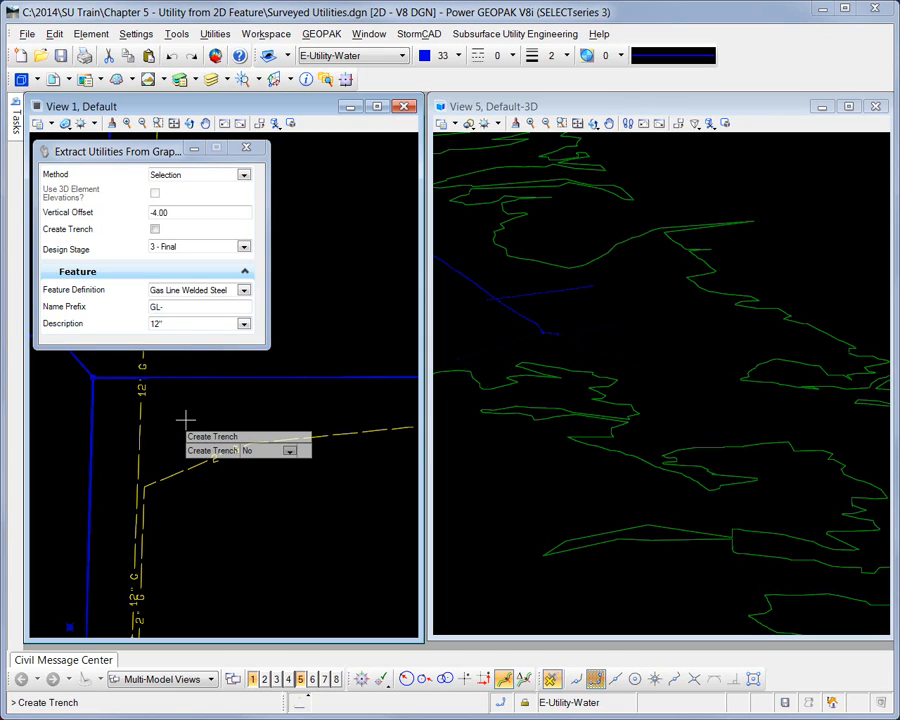
key(Return)
Turn on default lighting in the Default-3D view and increase its brightness
scroll(655, 368, up, 2)
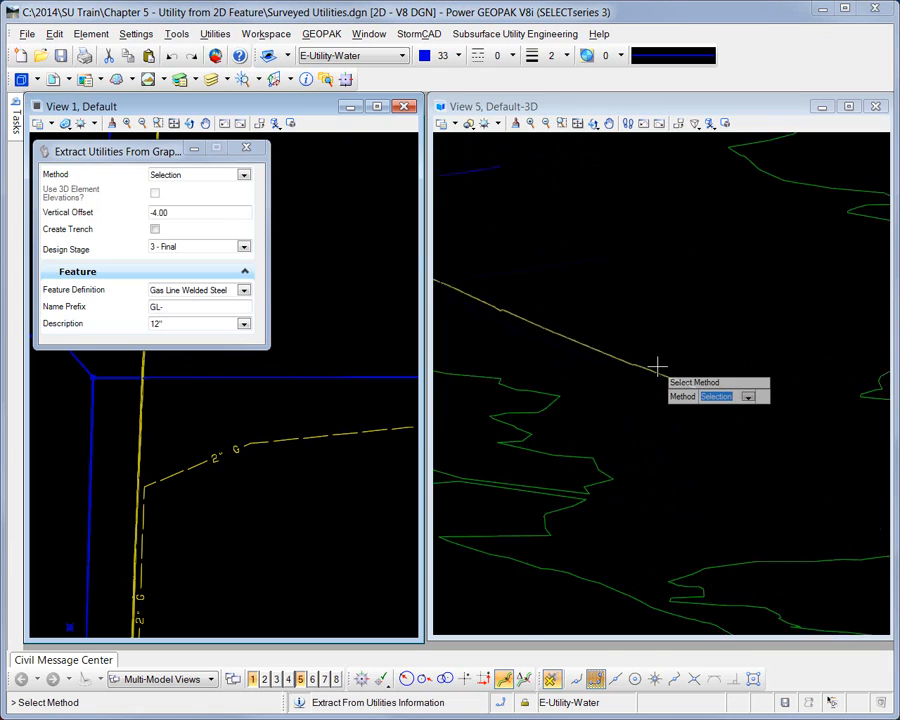
scroll(787, 414, up, 4)
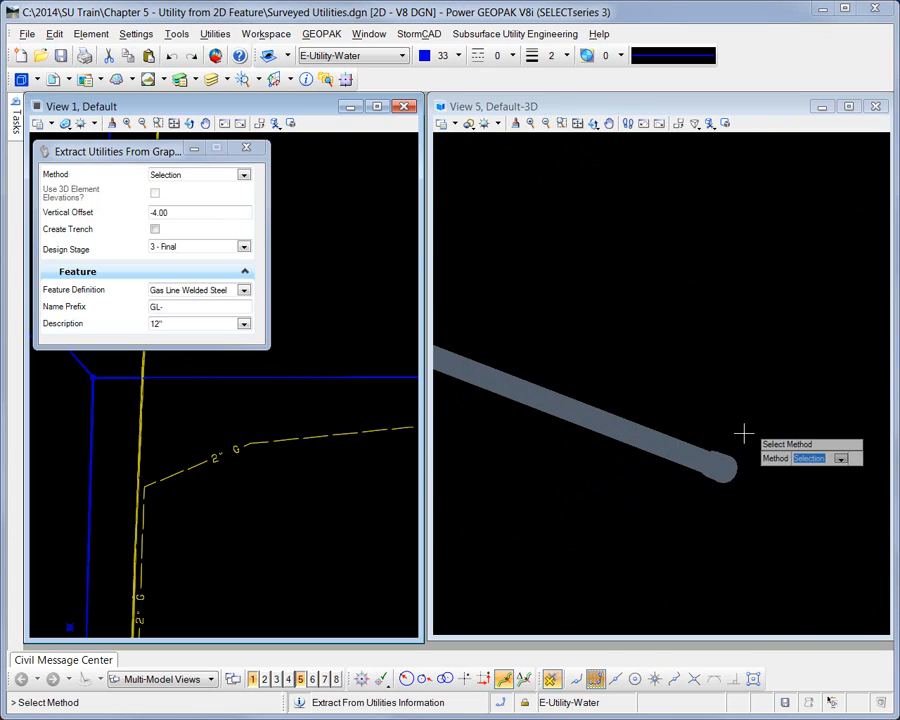
click(710, 401)
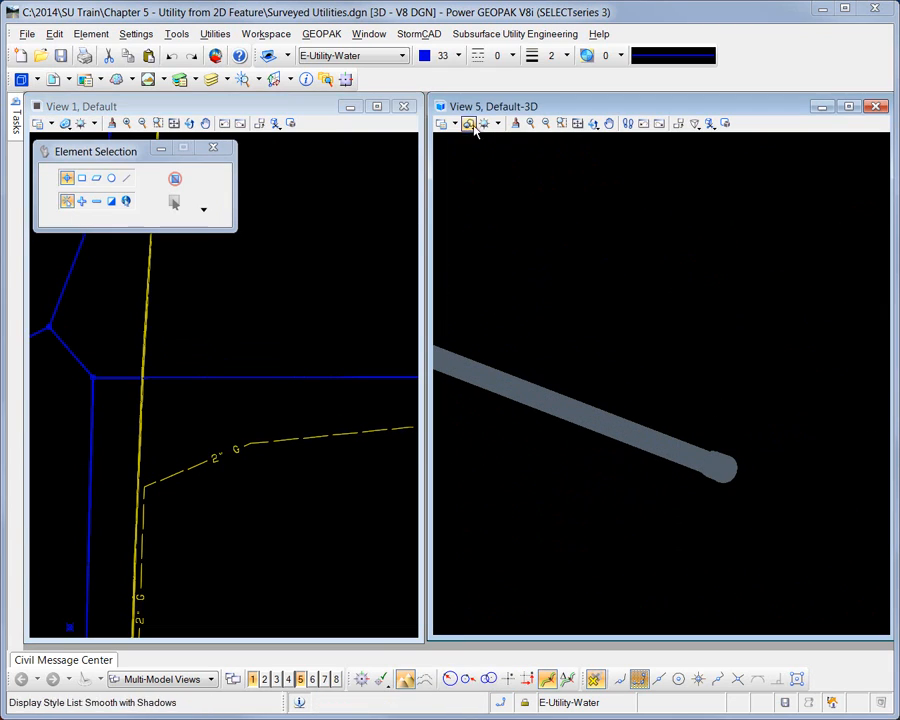
click(497, 124)
click(491, 145)
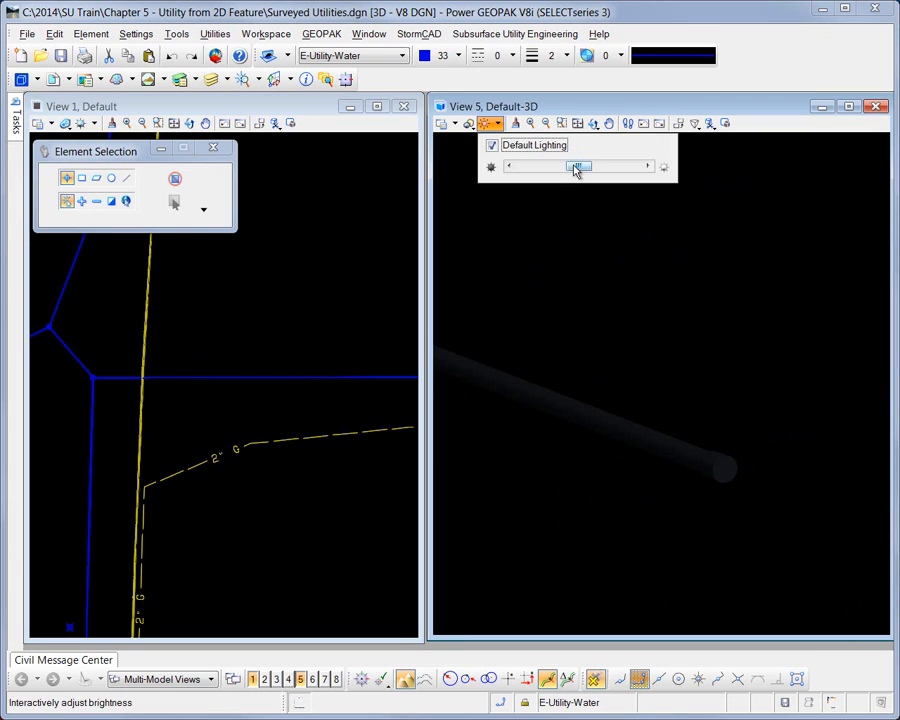
drag(575, 169, 622, 170)
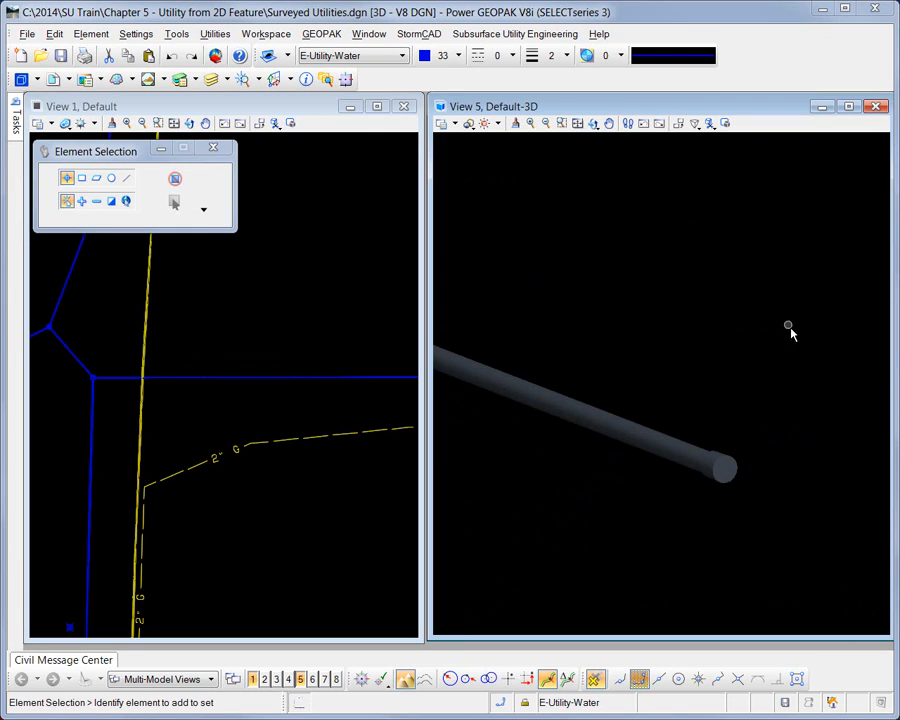
Examine the end and bends of the extracted gas pipe in the Default-3D view
shift+middle_drag(790, 332, 800, 366)
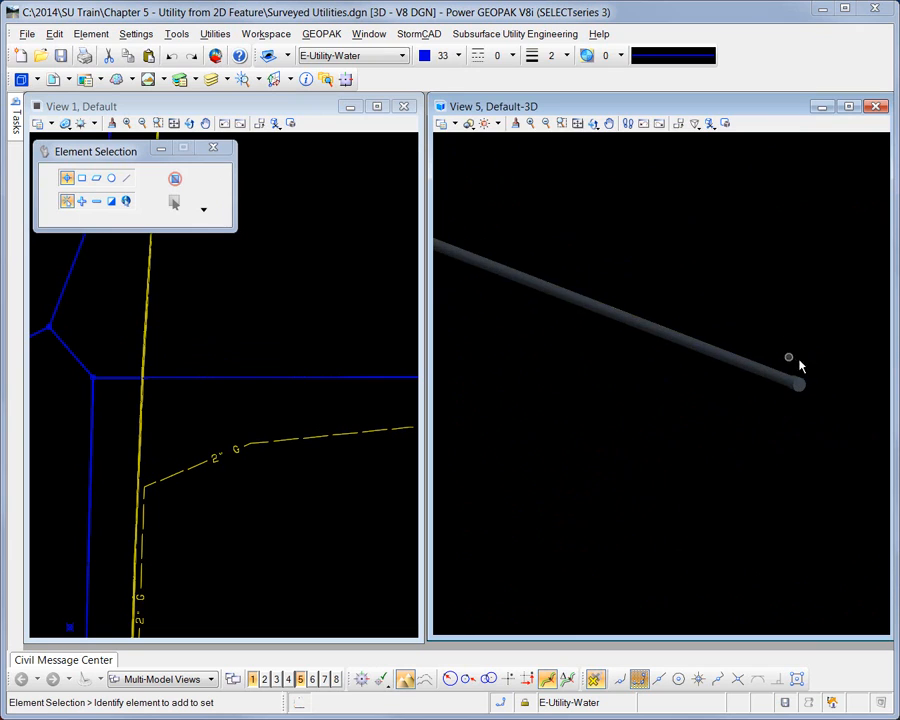
scroll(800, 366, up, 3)
scroll(800, 414, up, 1)
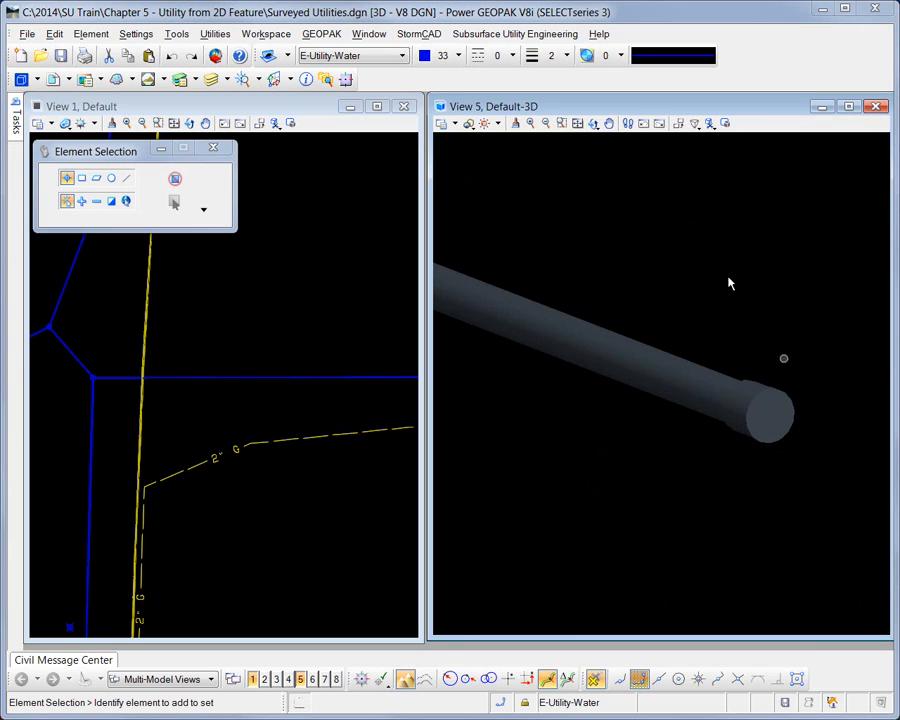
click(593, 125)
drag(781, 566, 709, 537)
right_click(713, 530)
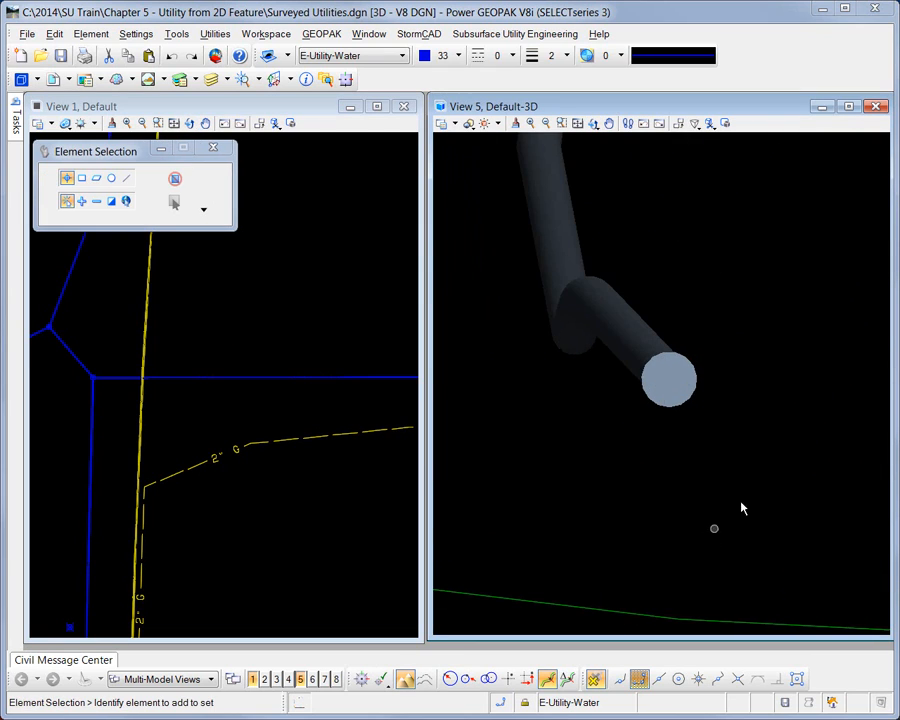
shift+middle_drag(741, 508, 786, 460)
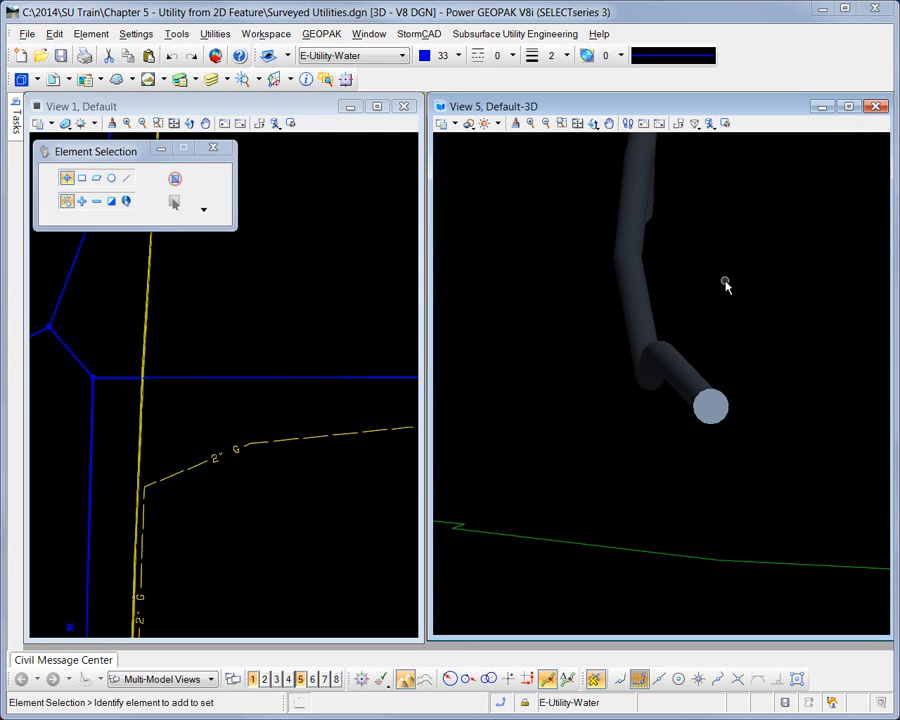